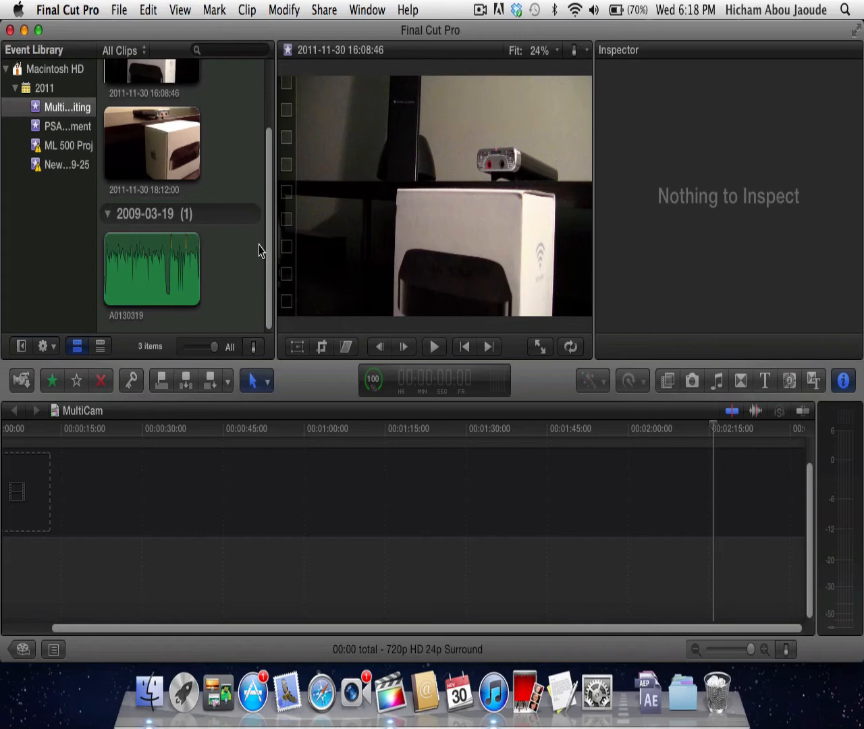
# - Look through the two camera clips and the separate audio recording in the selected event
pyautogui.scroll(3, 259, 251)
pyautogui.scroll(-3, 259, 252)
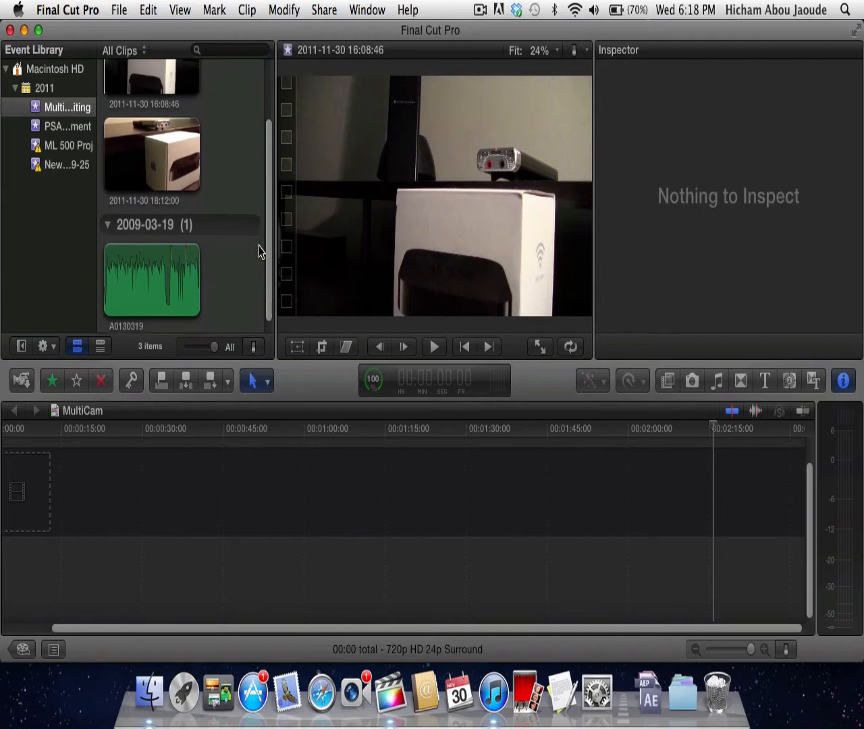
pyautogui.scroll(3, 260, 252)
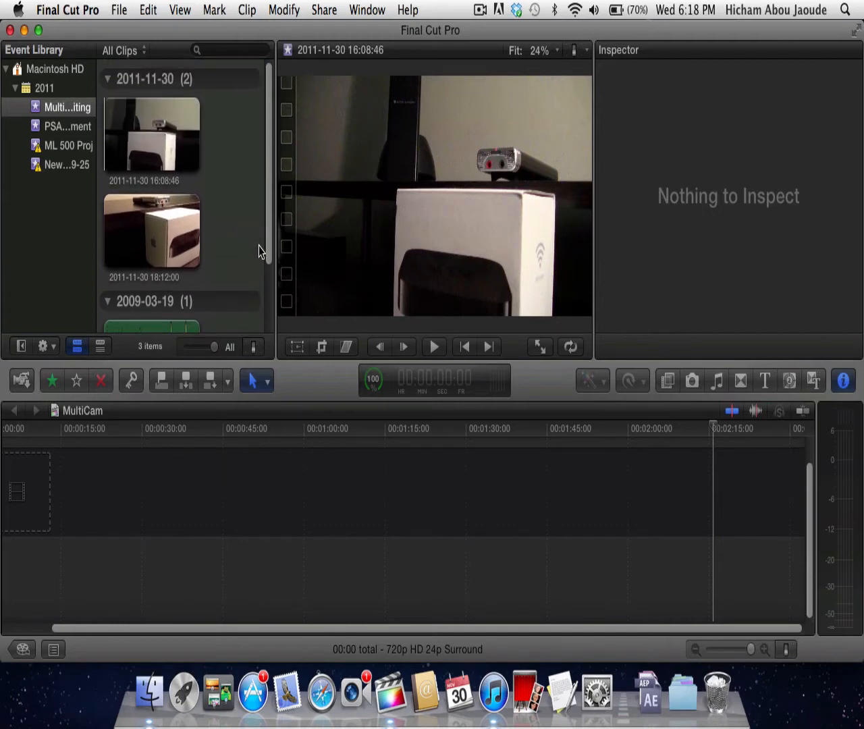
pyautogui.scroll(-3, 262, 278)
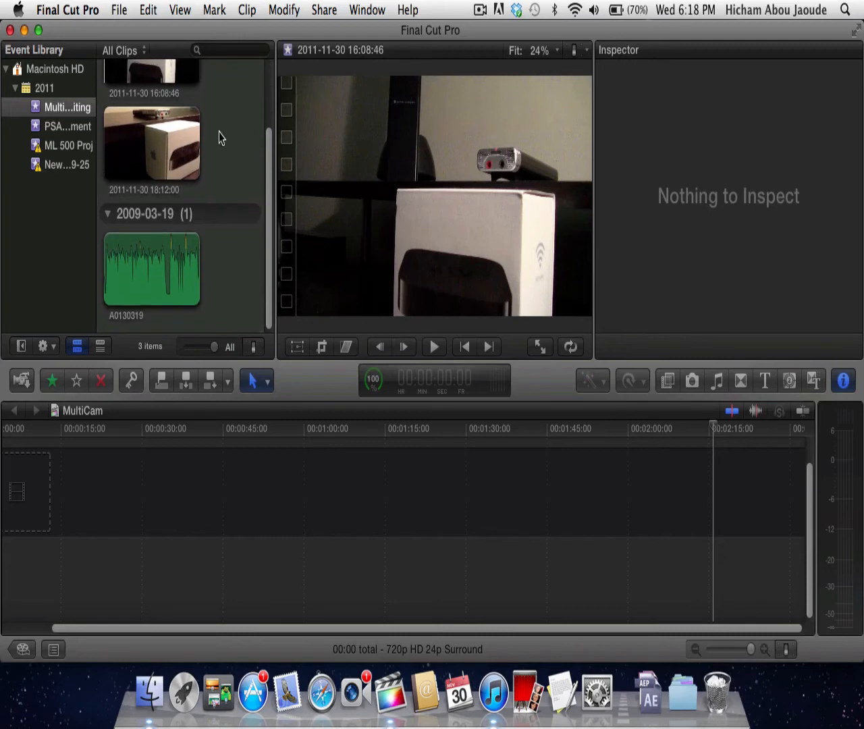
pyautogui.scroll(3, 218, 135)
pyautogui.scroll(-2, 237, 229)
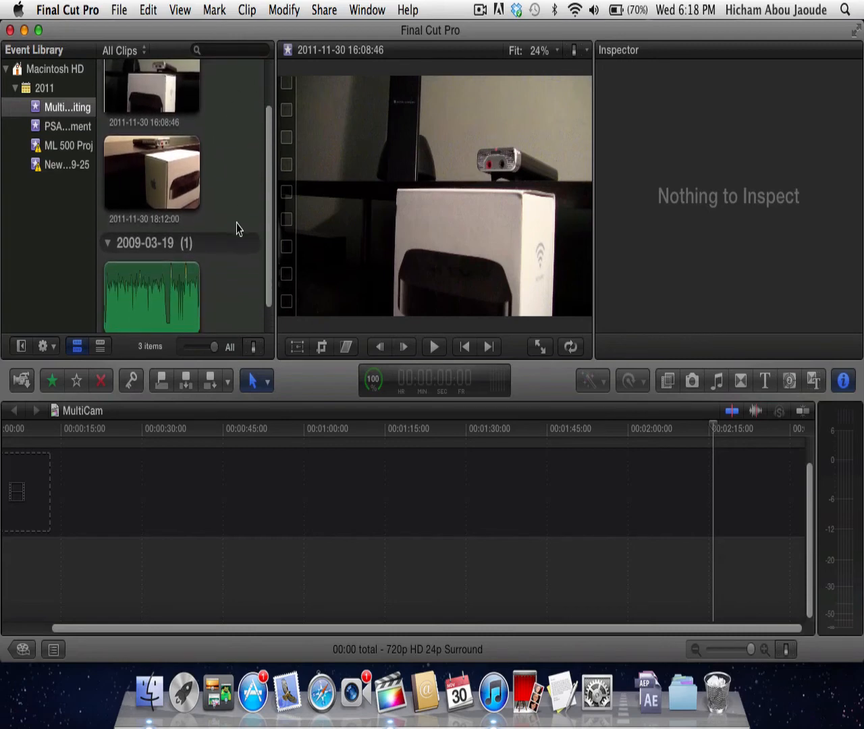
pyautogui.scroll(-1, 237, 228)
pyautogui.scroll(2, 237, 228)
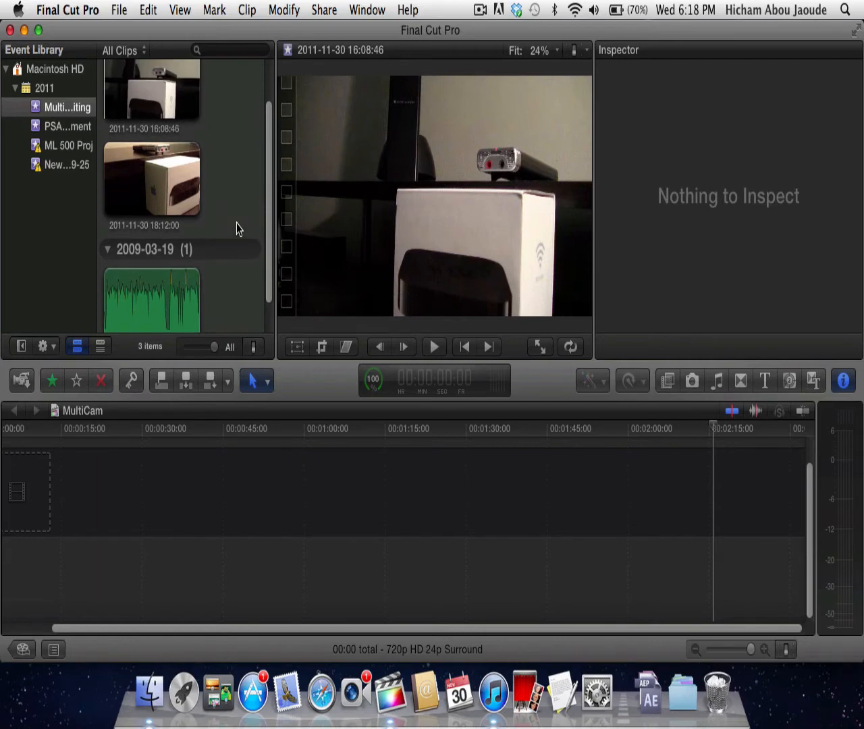
# - Synchronize all three clips in the event, both camera clips and the A0130319 audio recording, into one clip
pyautogui.press('super+a')
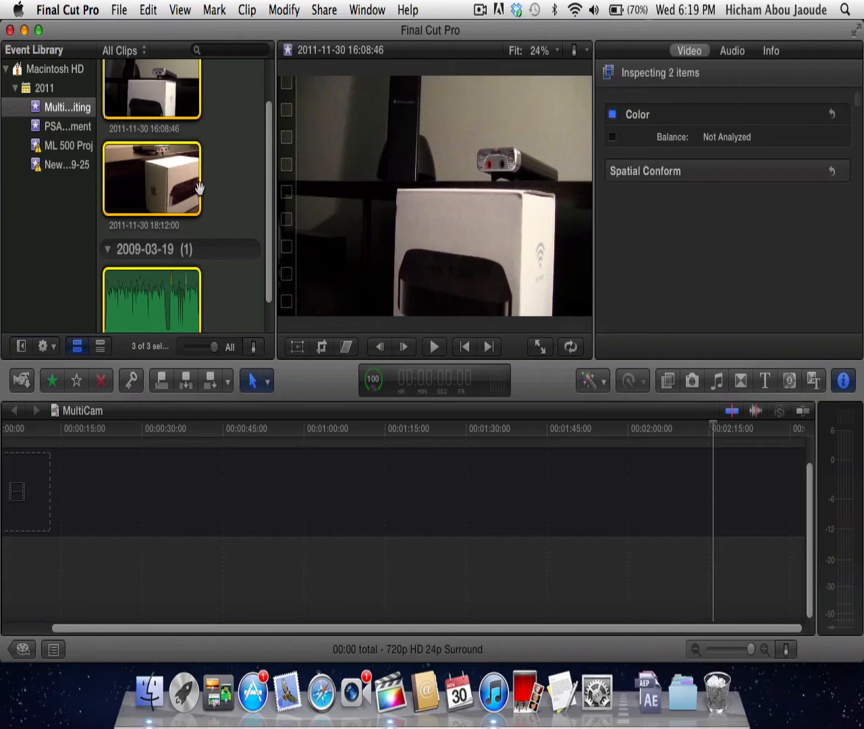
pyautogui.rightClick(171, 202)
pyautogui.click(230, 226)
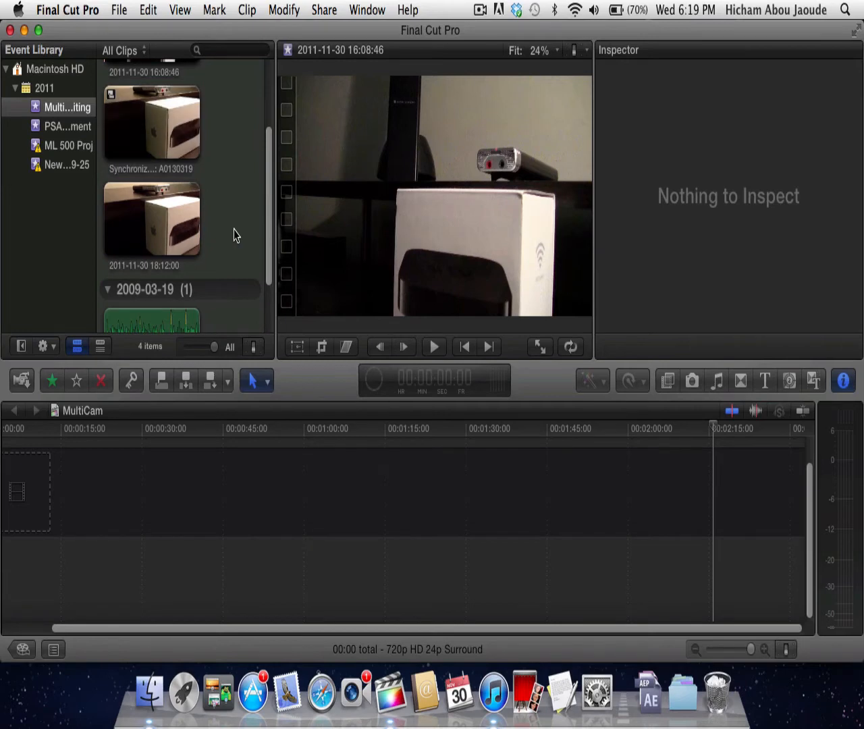
# - Add the synchronized clip to the start of the MultiCam timeline and break apart its clip items
pyautogui.click(192, 154)
pyautogui.moveTo(208, 364); pyautogui.dragTo(52, 500)
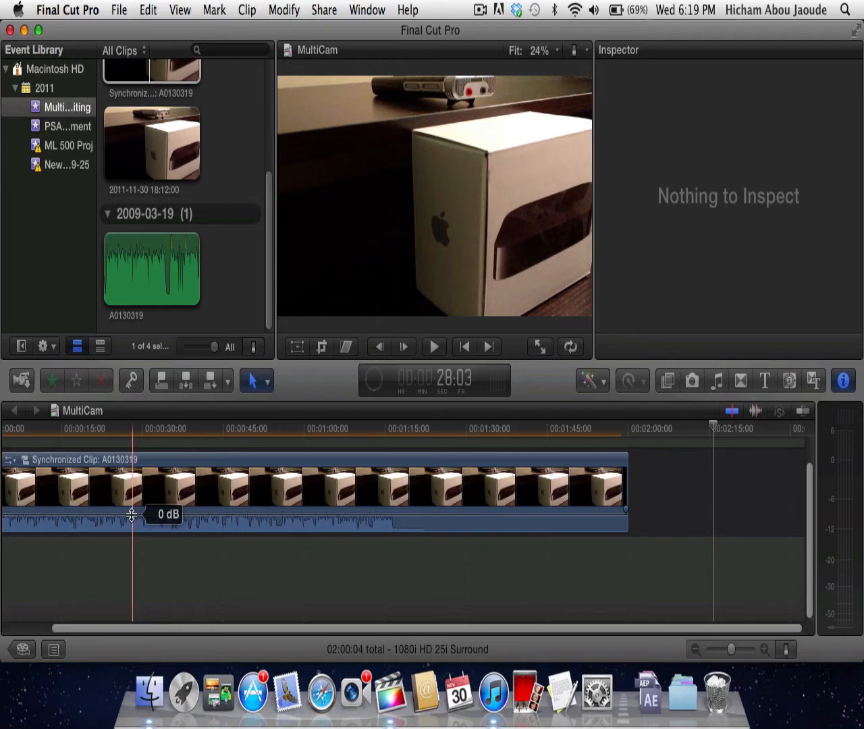
pyautogui.click(13, 480)
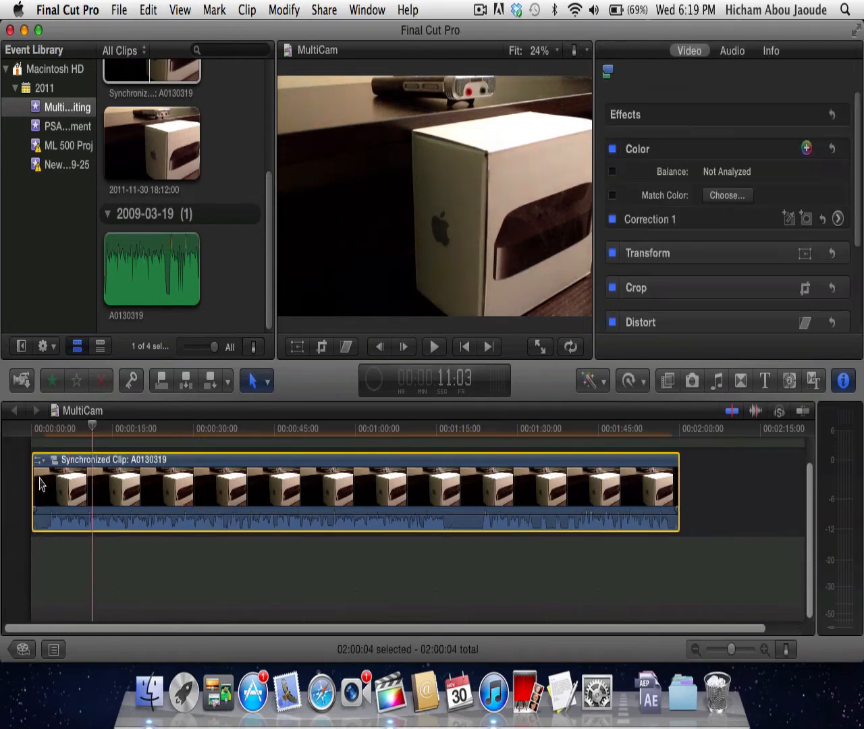
pyautogui.rightClick(75, 482)
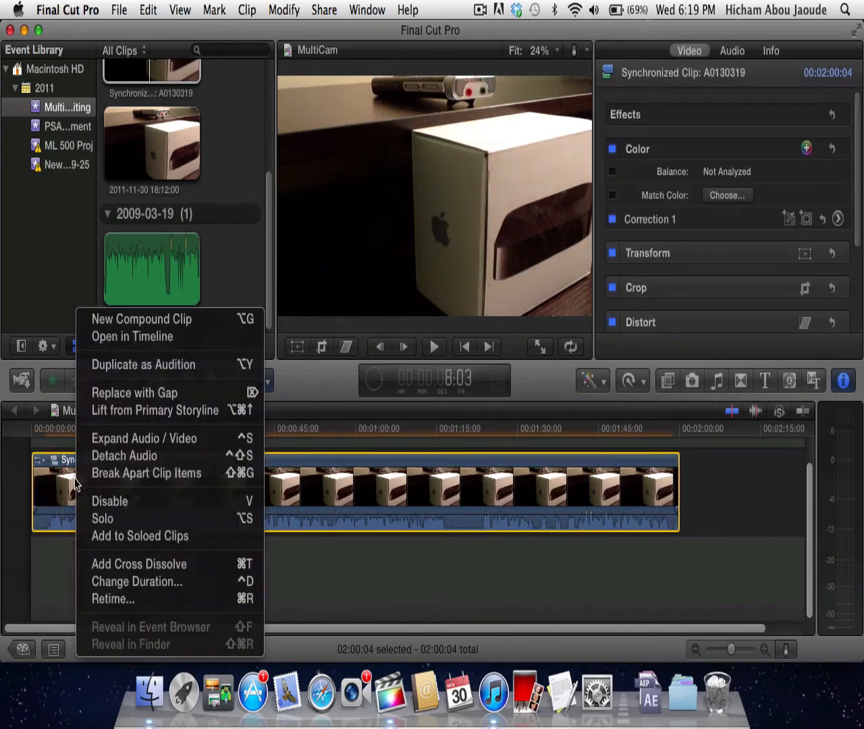
pyautogui.click(154, 473)
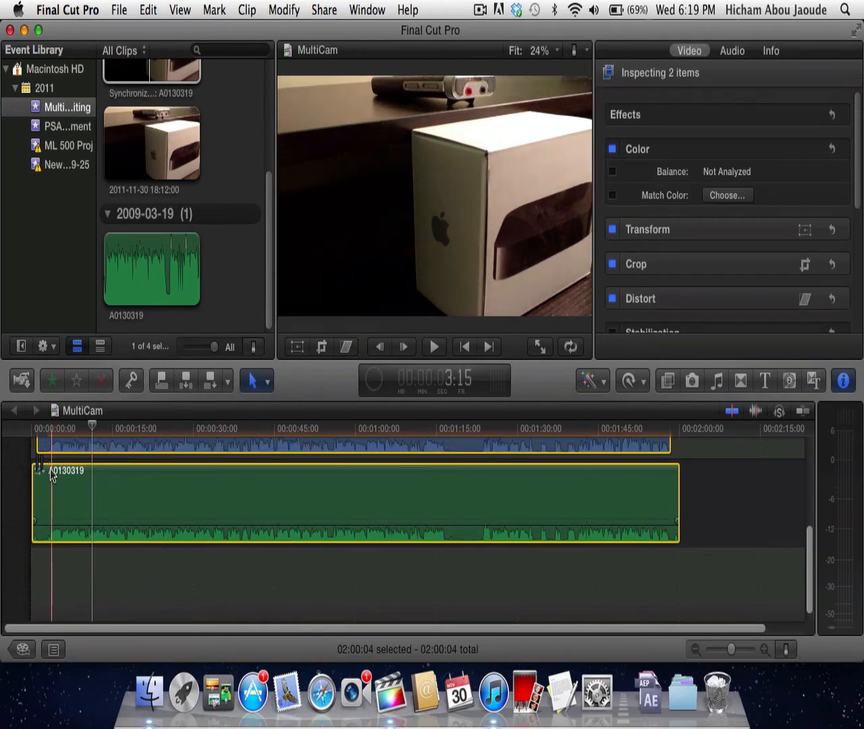
# - Examine how the waveforms of the two camera clips line up with the A0130319 audio in the timeline
pyautogui.scroll(5, 50, 474)
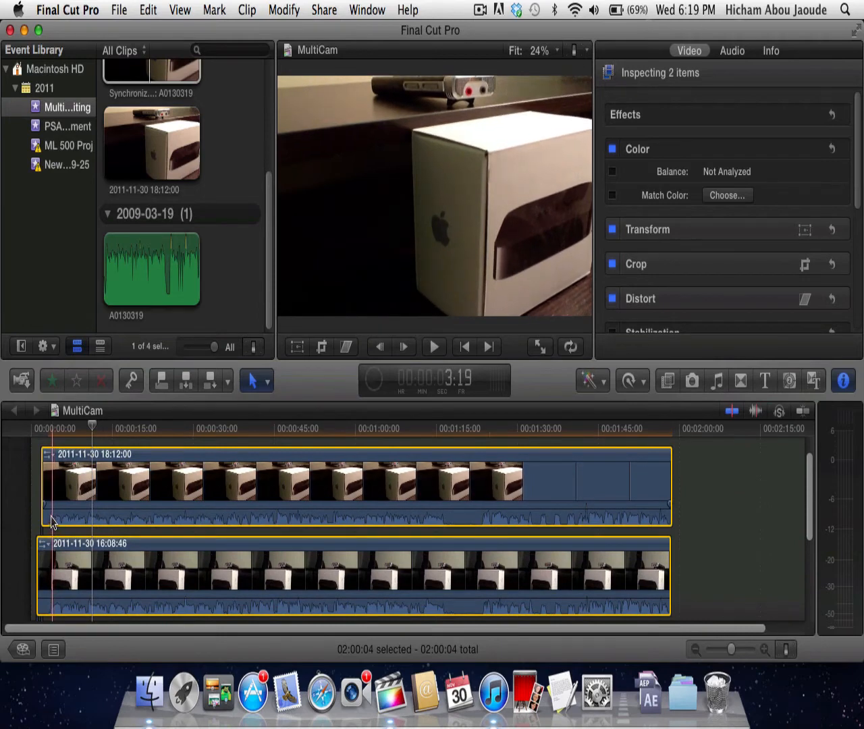
pyautogui.scroll(-3, 53, 526)
pyautogui.scroll(-2, 52, 523)
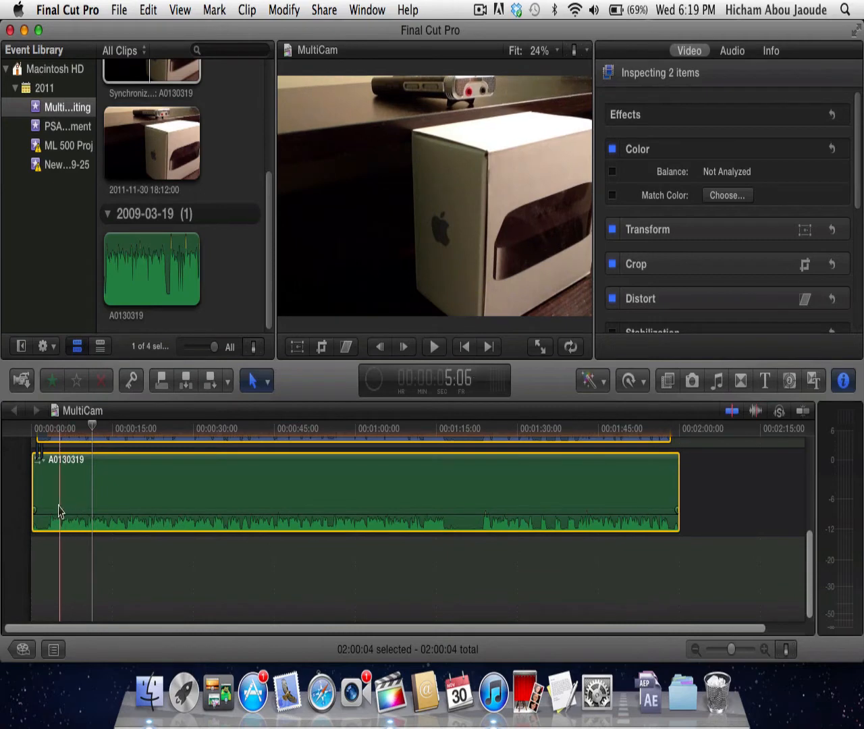
pyautogui.scroll(3, 53, 531)
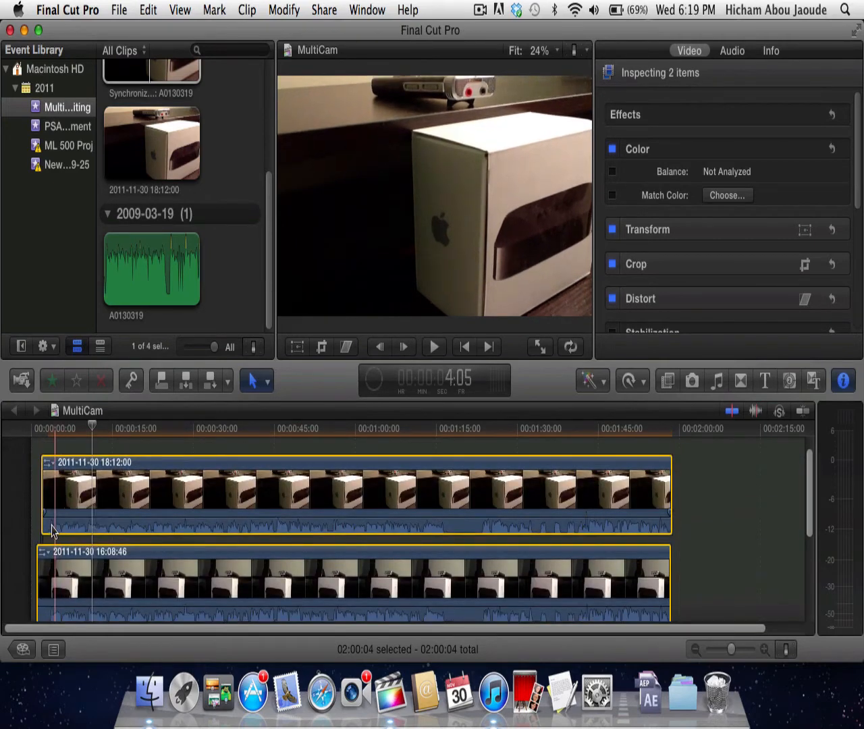
pyautogui.scroll(-3, 54, 533)
pyautogui.scroll(-3, 51, 544)
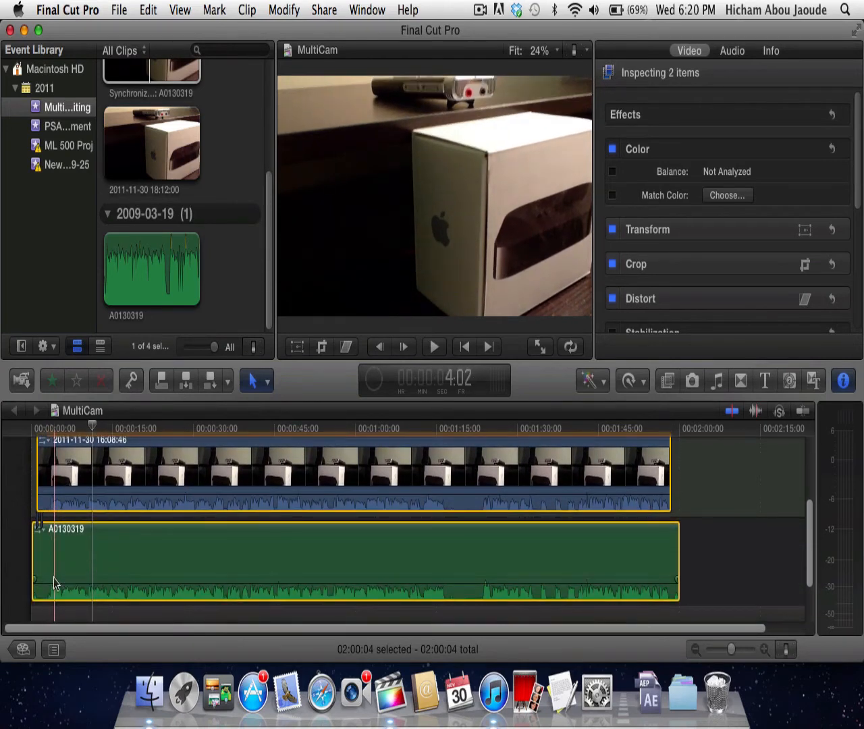
pyautogui.scroll(5, 54, 582)
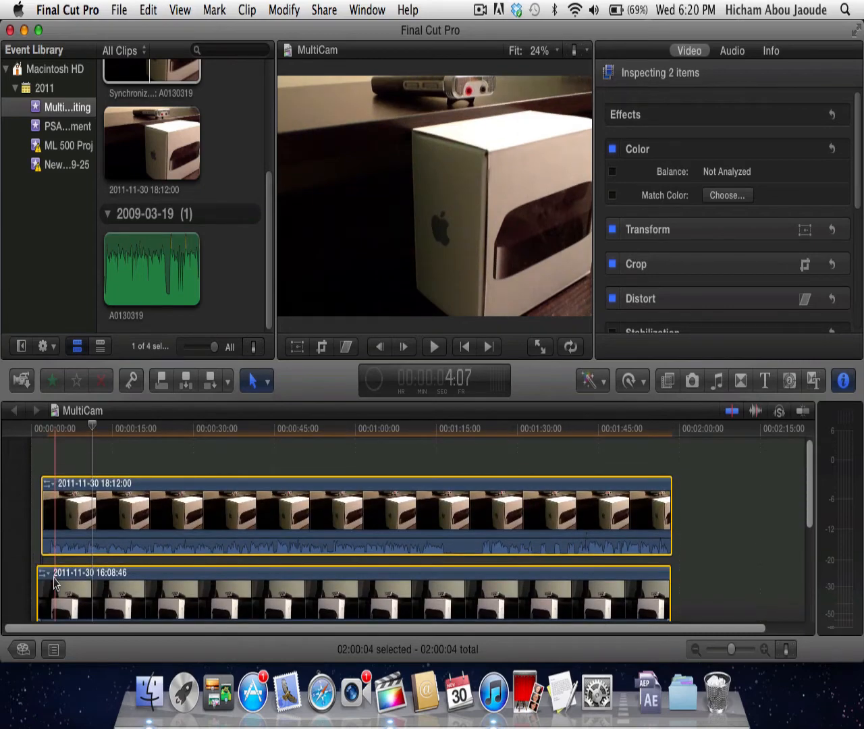
pyautogui.click(128, 458)
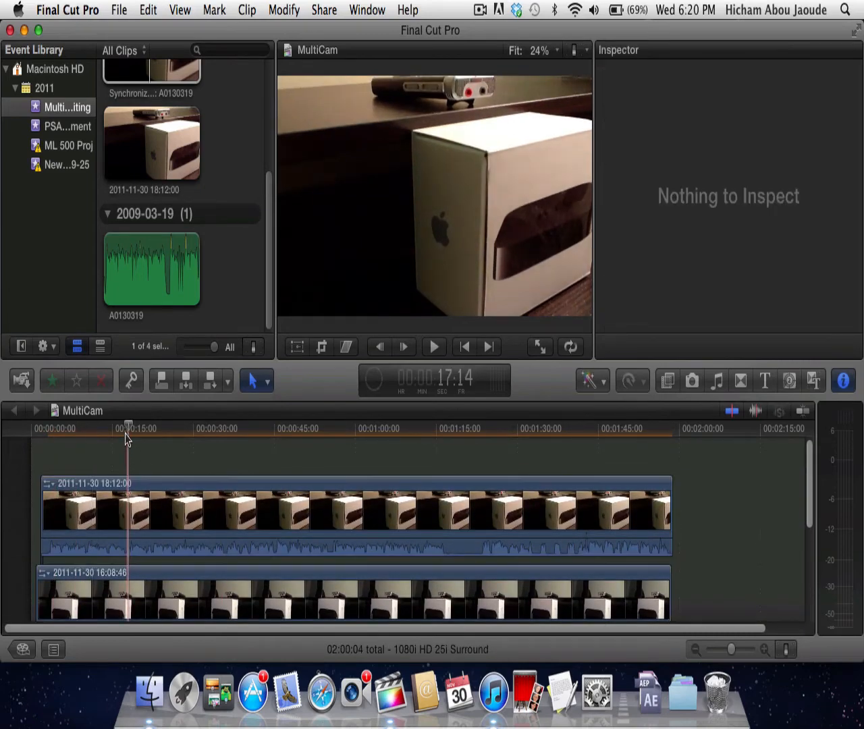
pyautogui.scroll(-5, 149, 536)
pyautogui.scroll(5, 149, 536)
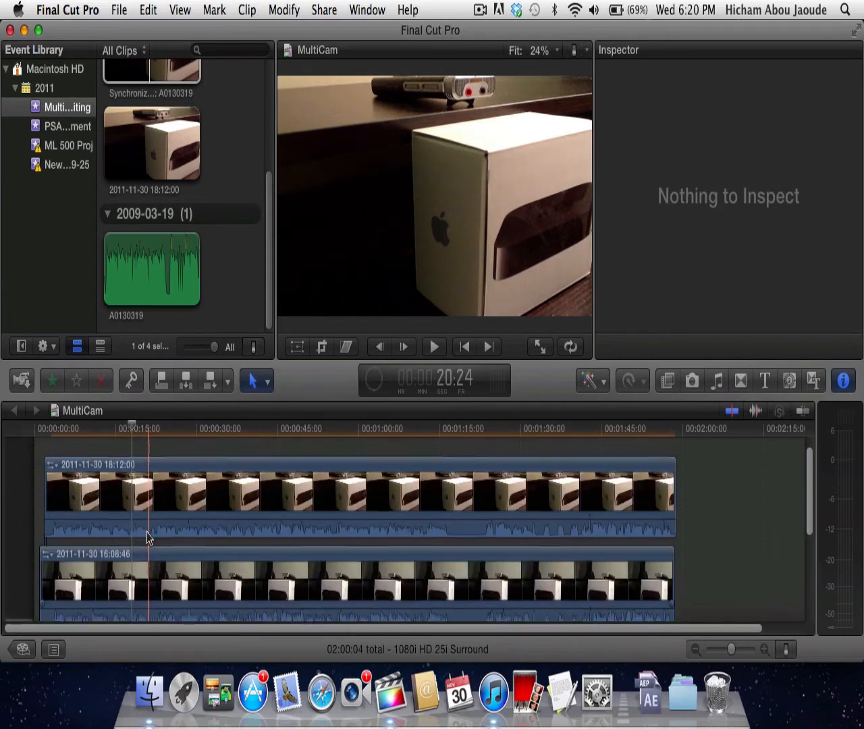
pyautogui.scroll(2, 149, 538)
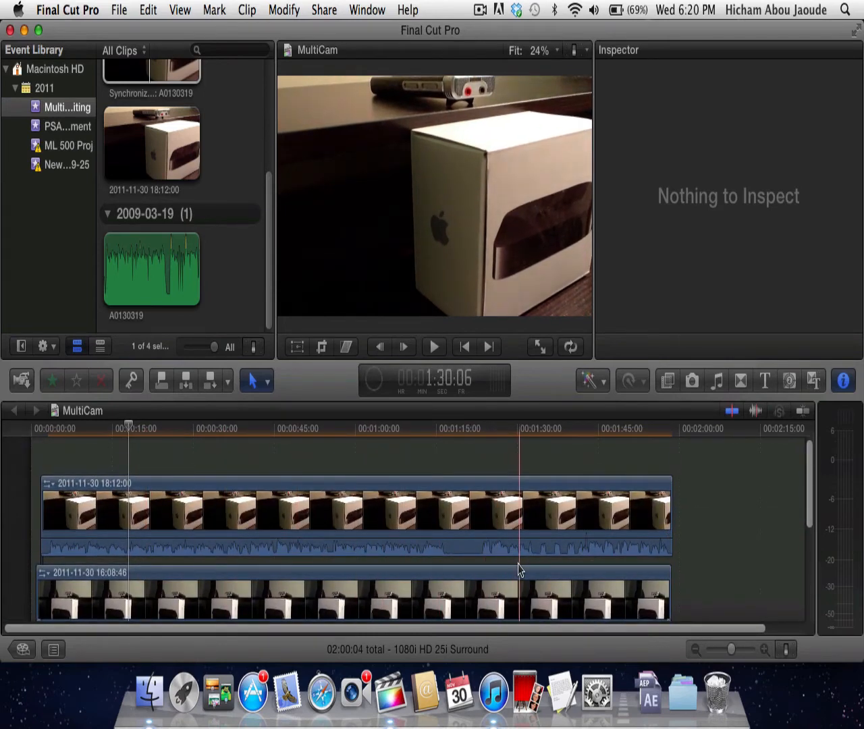
pyautogui.scroll(-3, 534, 543)
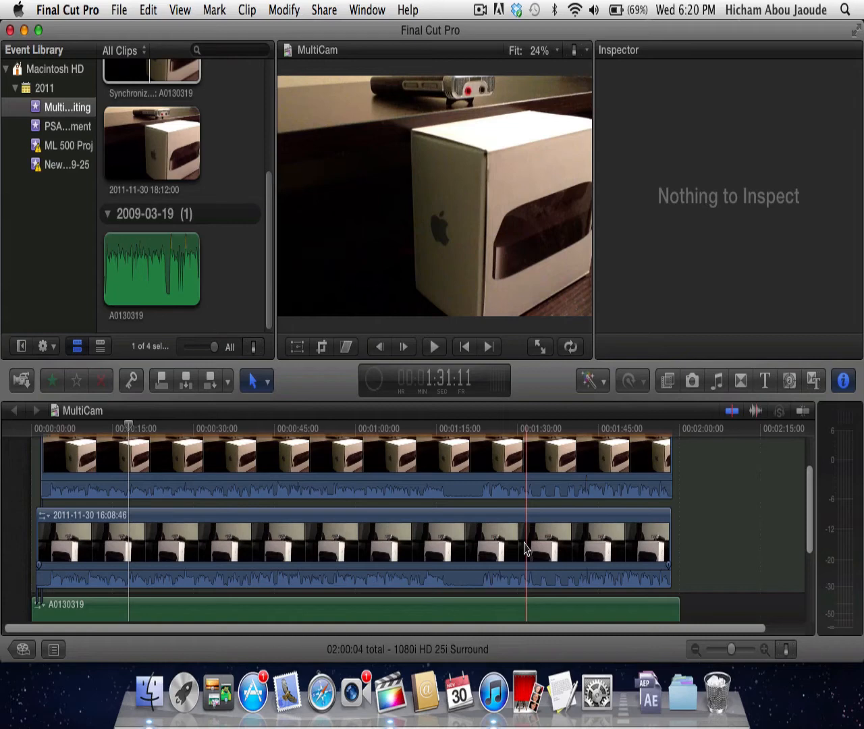
# - Check the status of the background tasks and switch the editing window to full screen
pyautogui.click(375, 379)
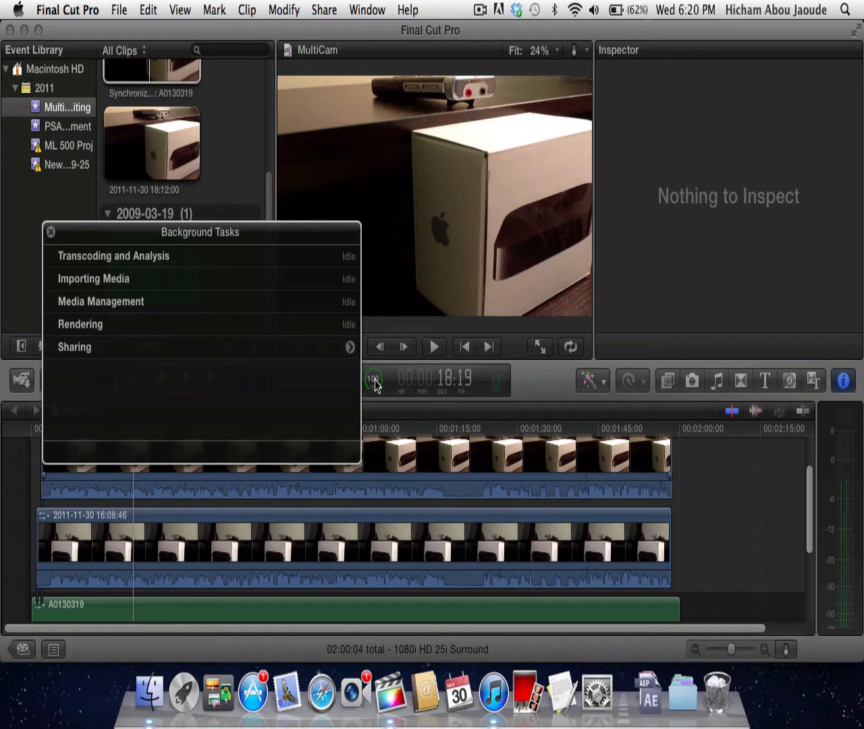
pyautogui.click(376, 384)
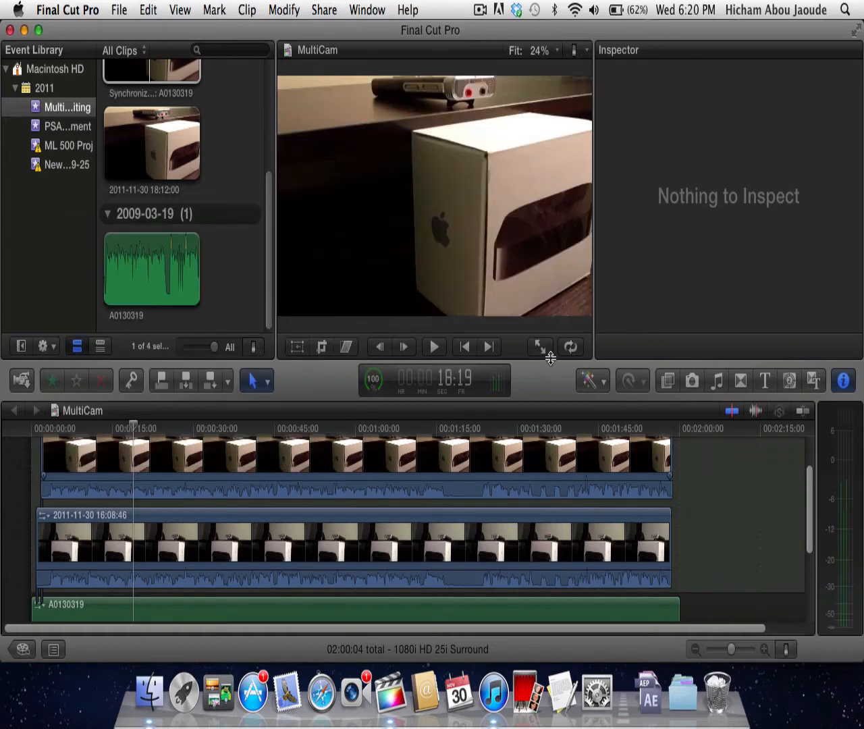
pyautogui.moveTo(552, 315); pyautogui.dragTo(555, 284)
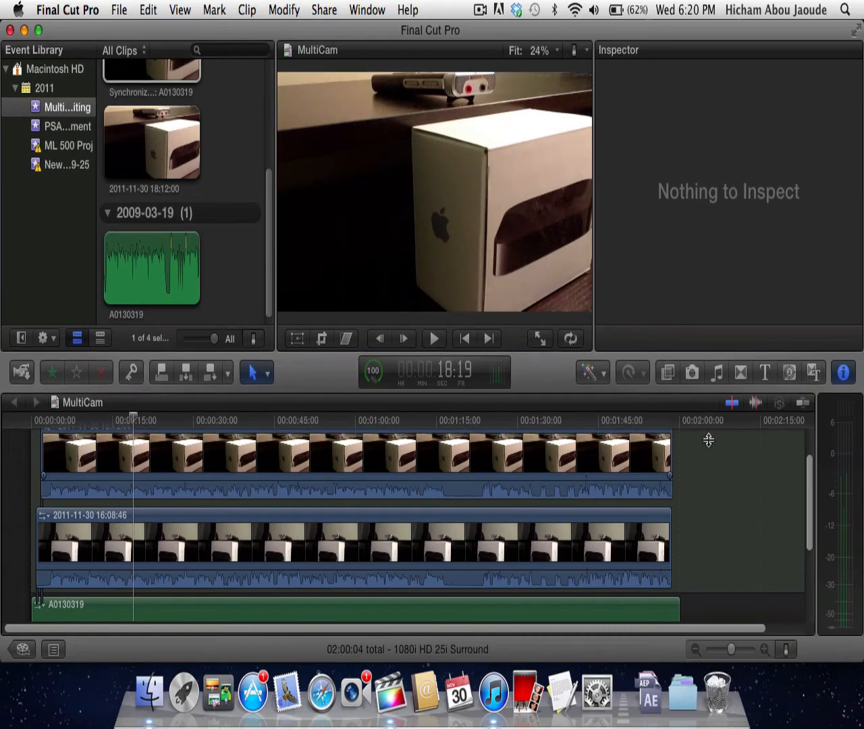
pyautogui.click(856, 31)
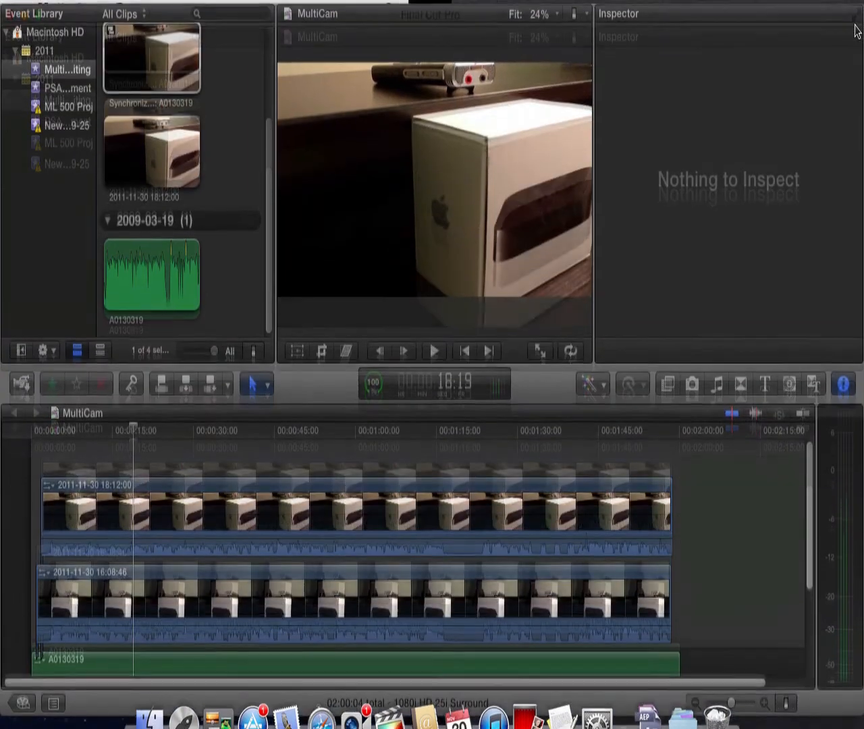
# - Raise the system volume and play a few seconds of the timeline from about 19 seconds to hear the synchronized audio
pyautogui.scroll(-3, 664, 579)
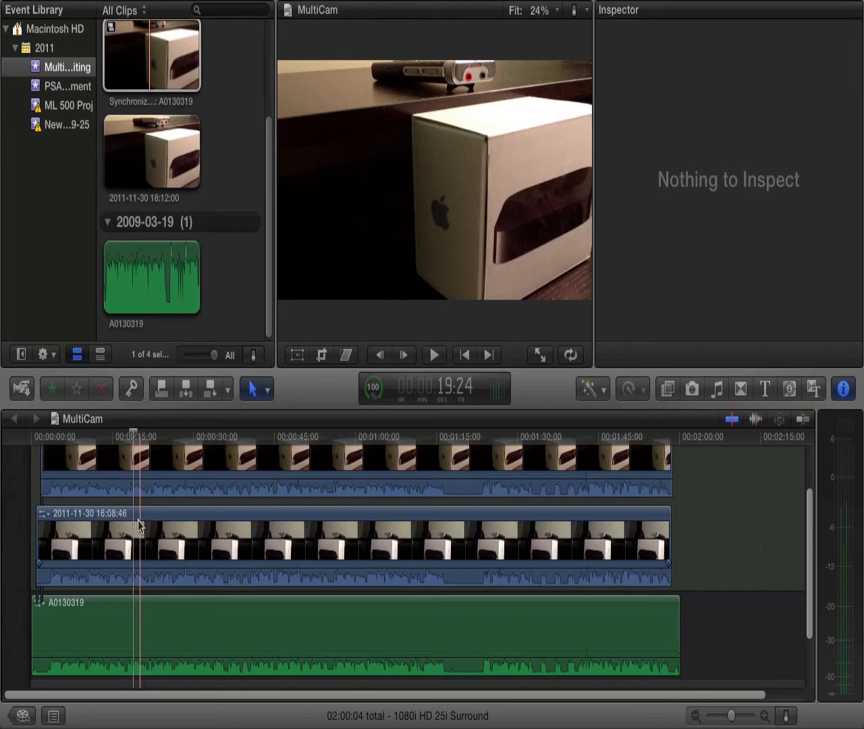
pyautogui.press('XF86AudioRaiseVolume')
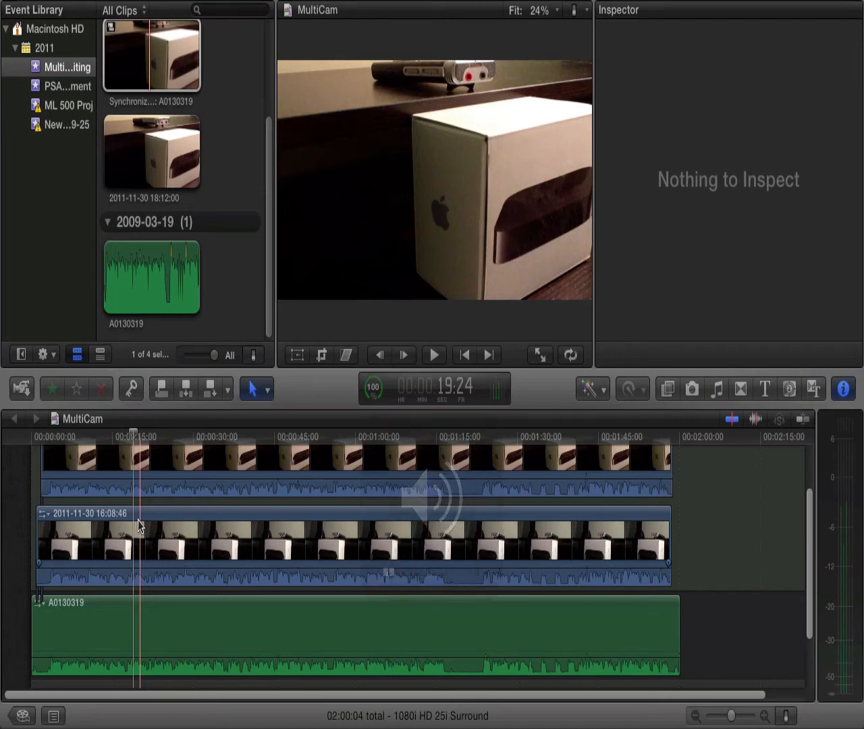
pyautogui.press('space')
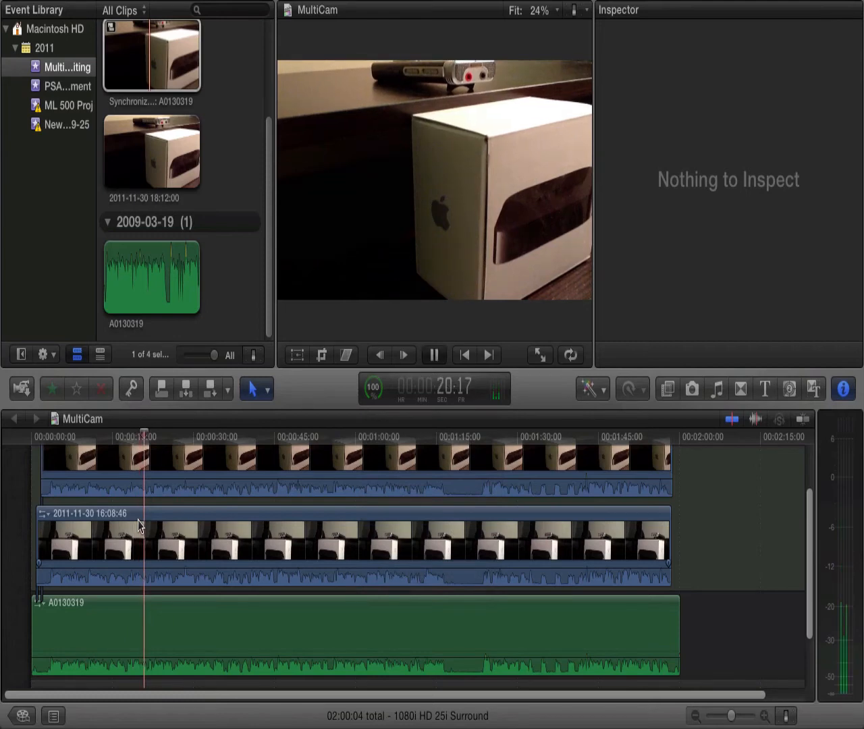
pyautogui.press('space')
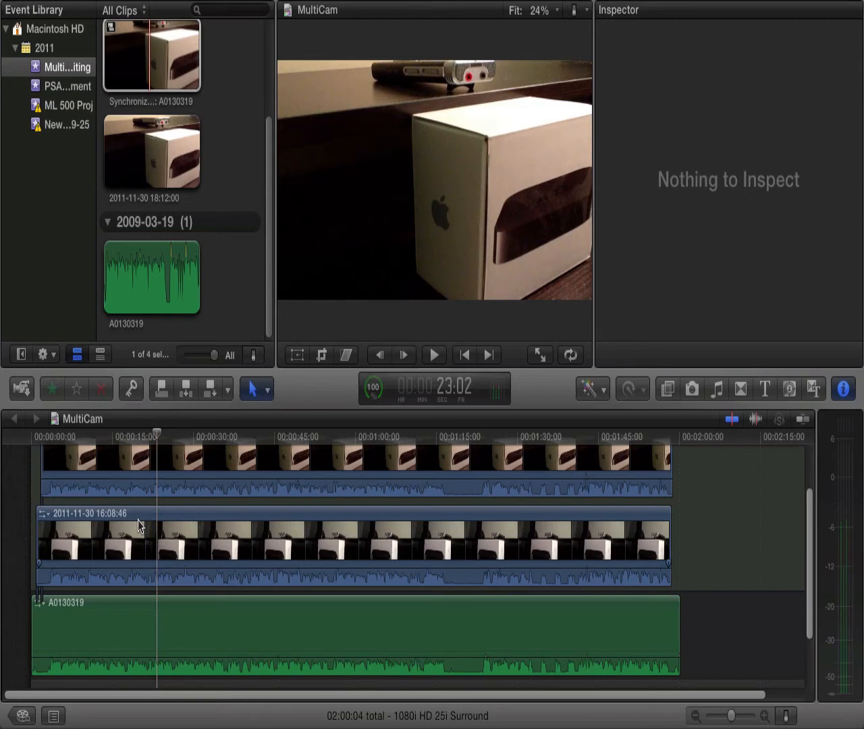
pyautogui.scroll(3, 145, 594)
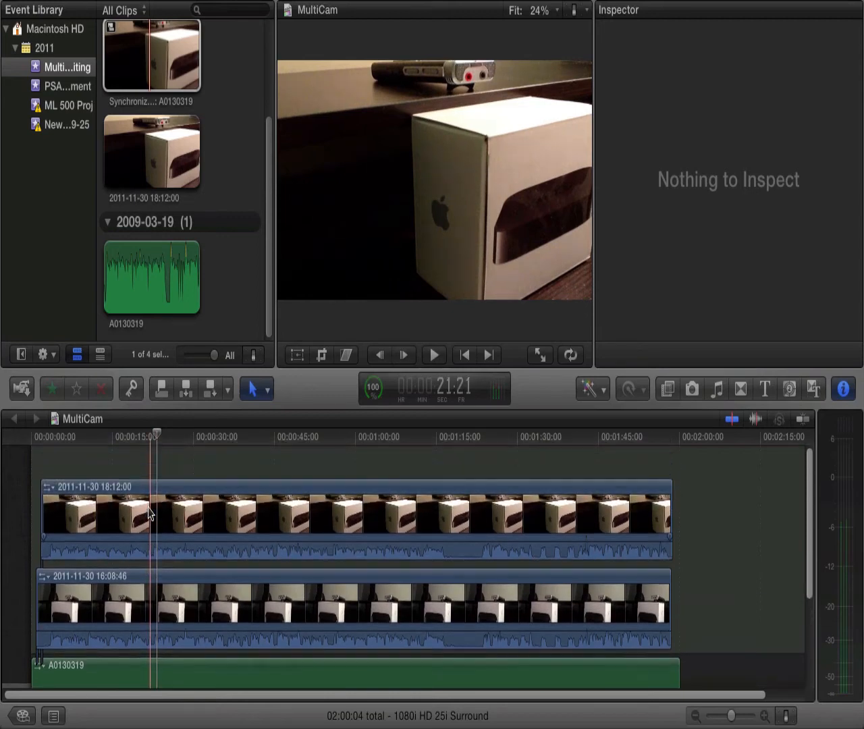
pyautogui.scroll(-4, 149, 652)
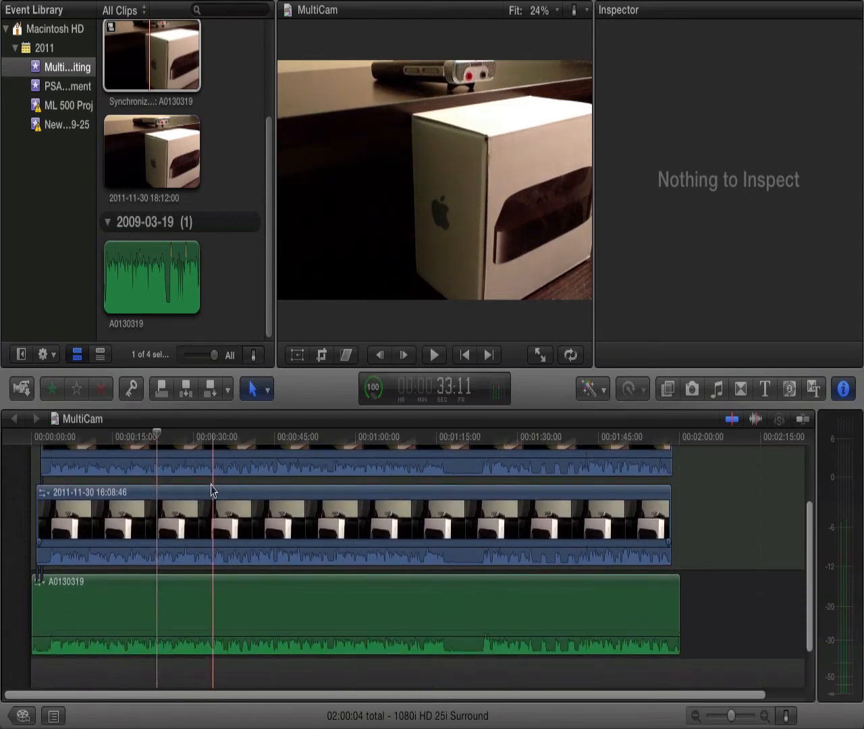
pyautogui.click(157, 545)
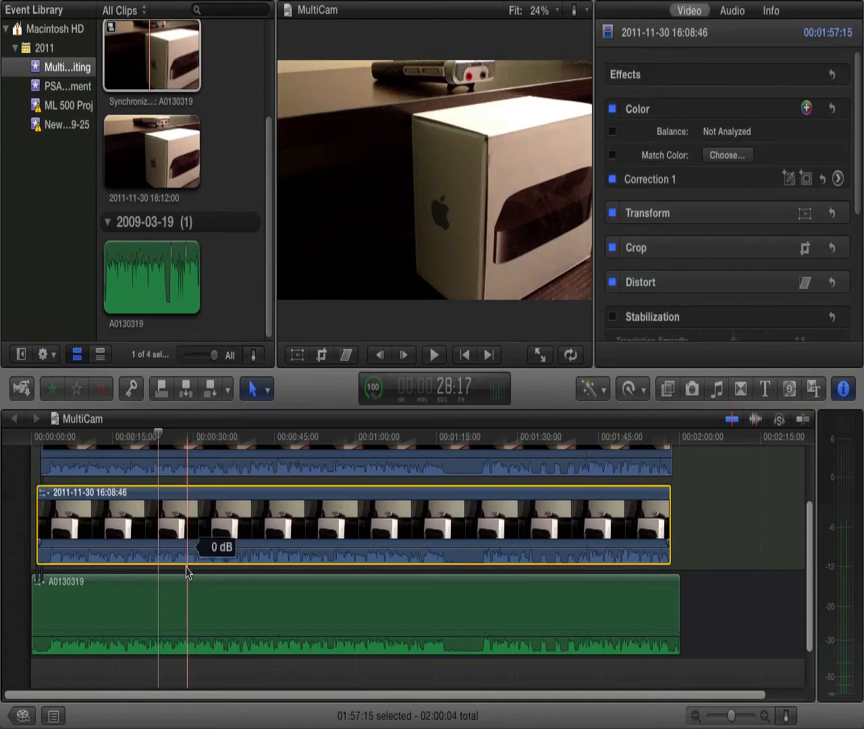
pyautogui.click(164, 617)
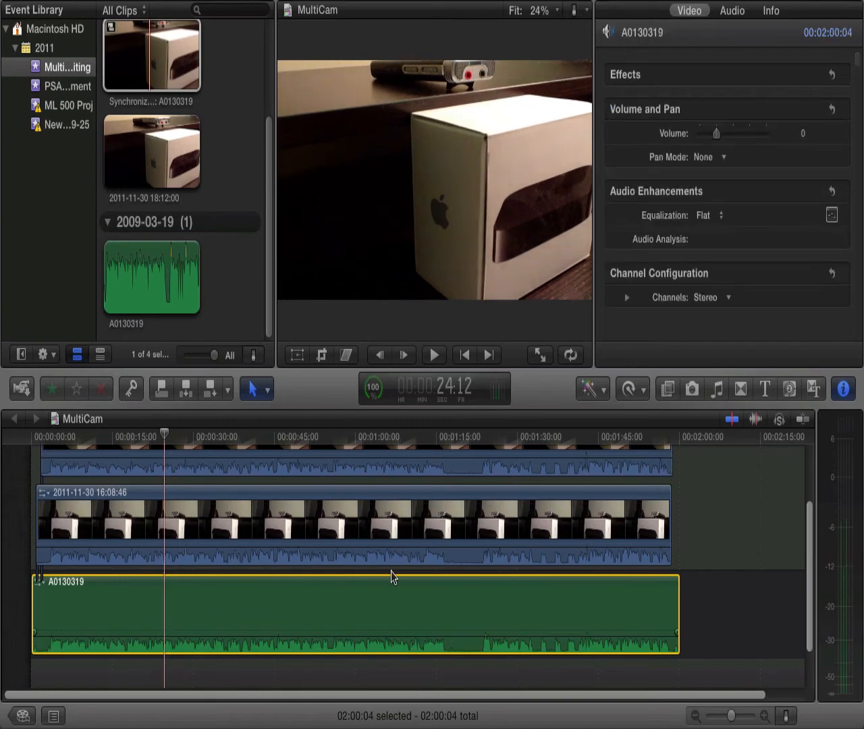
pyautogui.scroll(2, 393, 577)
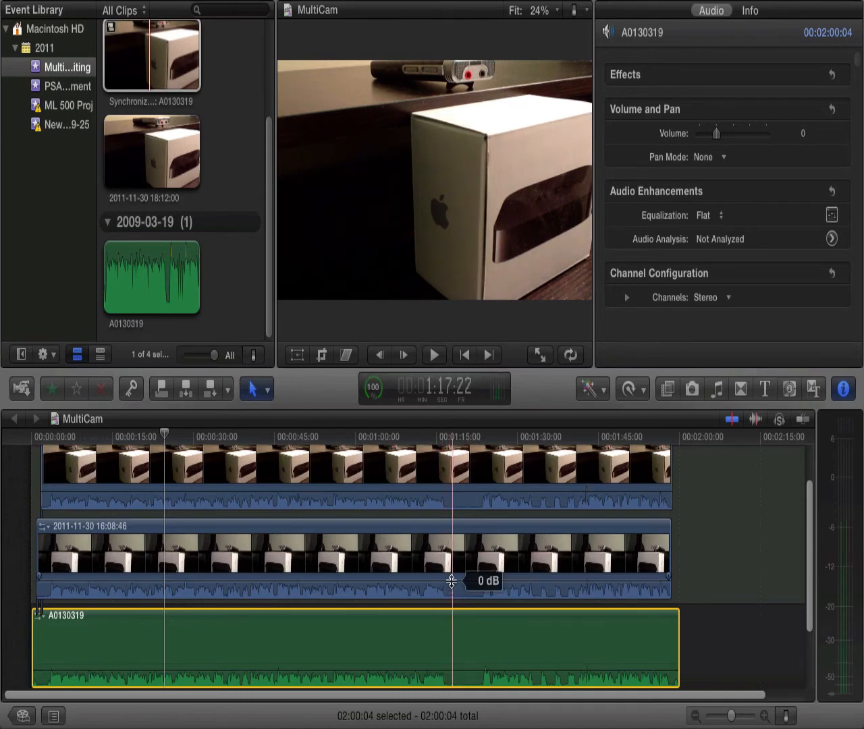
pyautogui.moveTo(452, 582); pyautogui.dragTo(451, 597)
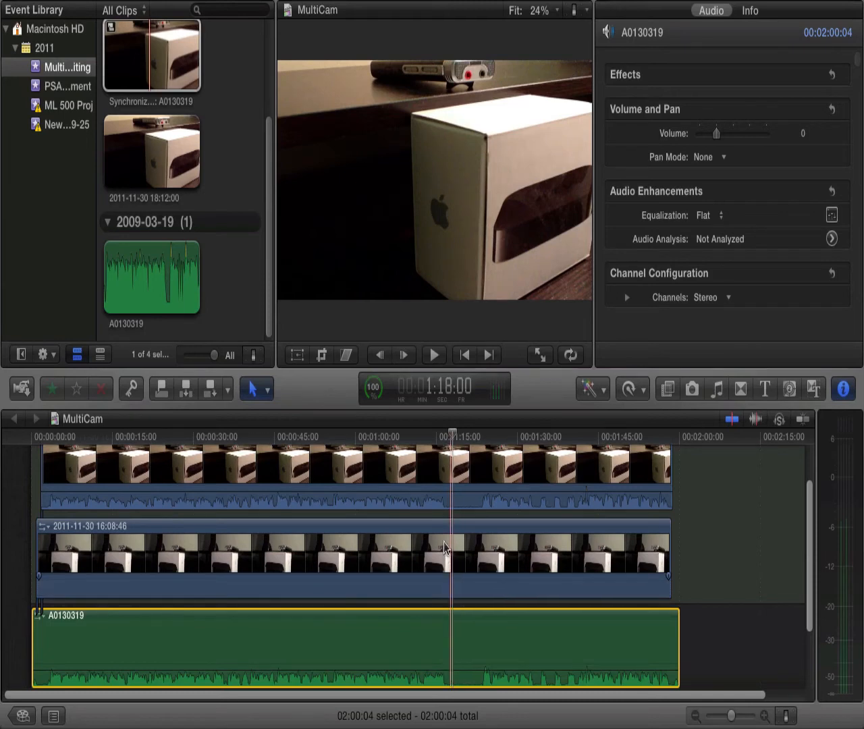
pyautogui.moveTo(431, 492)
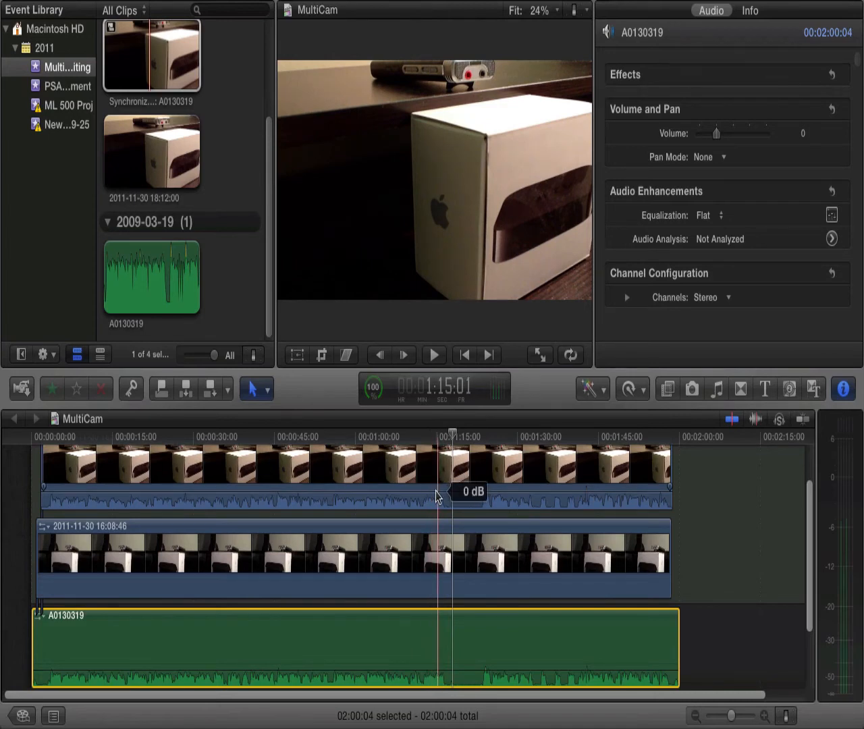
pyautogui.moveTo(436, 497); pyautogui.dragTo(438, 506)
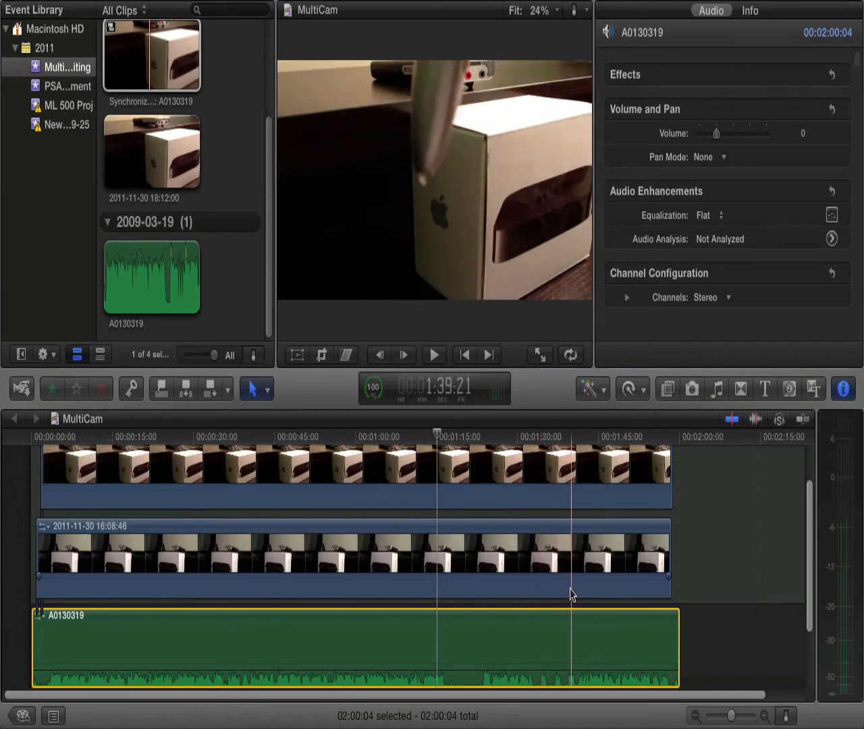
pyautogui.scroll(2, 544, 591)
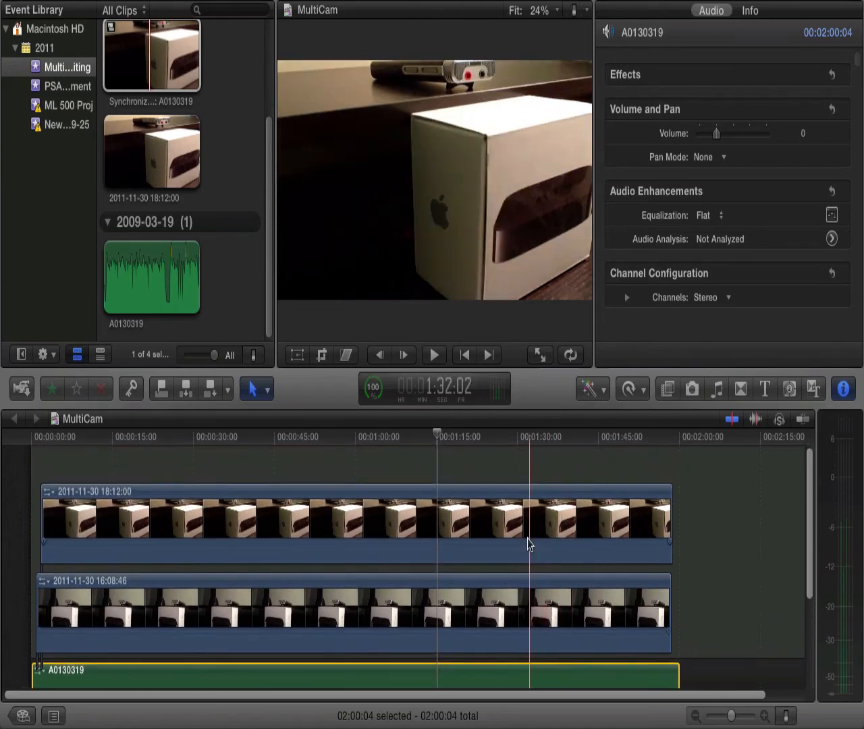
pyautogui.scroll(-4, 528, 545)
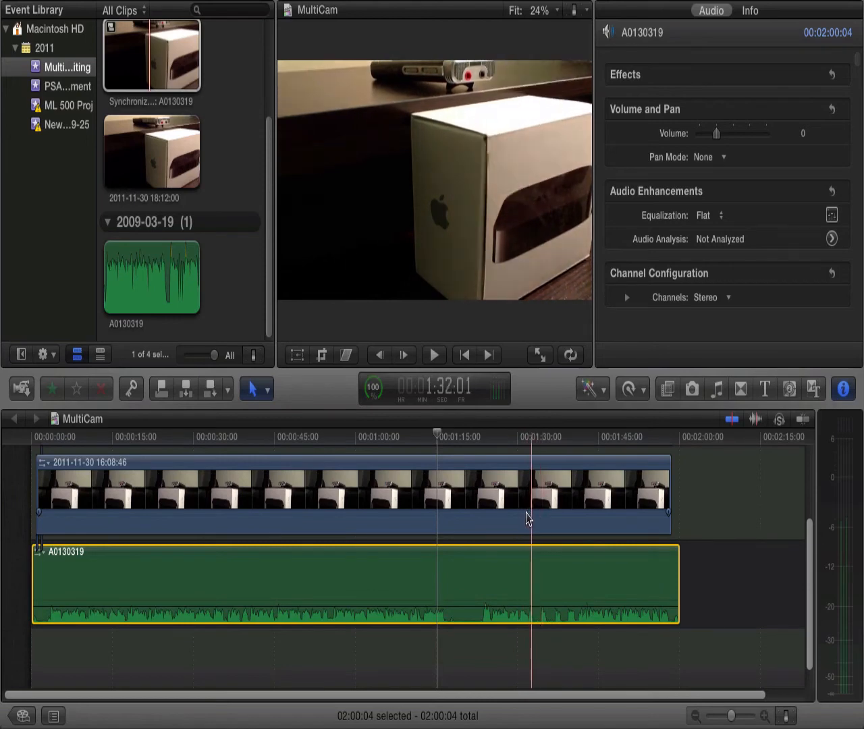
# - Play a short stretch of the timeline from about 1:30 to hear the A0130319 recording alone
pyautogui.click(519, 537)
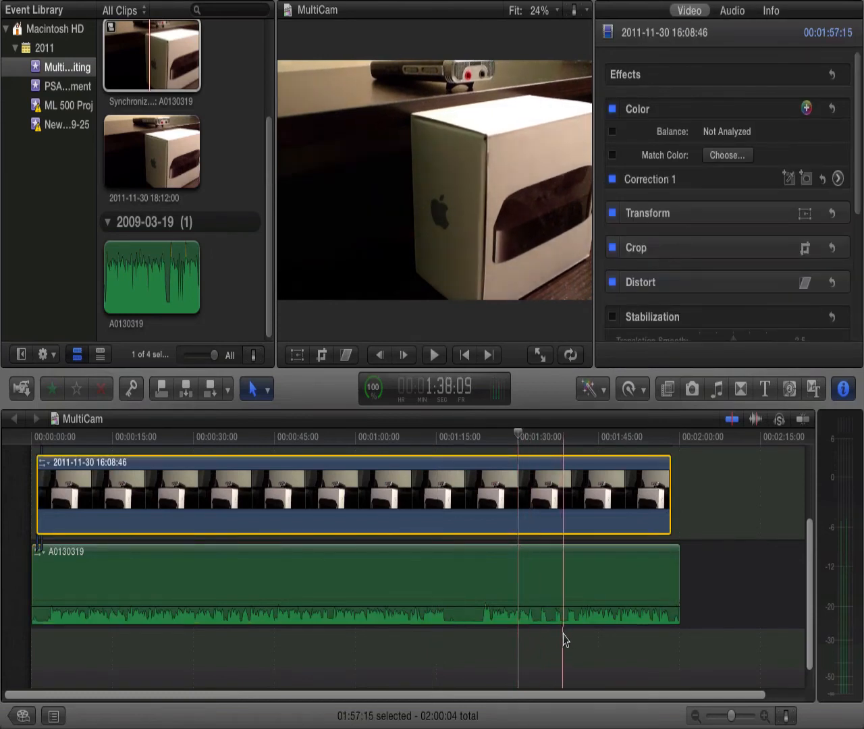
pyautogui.moveTo(518, 607)
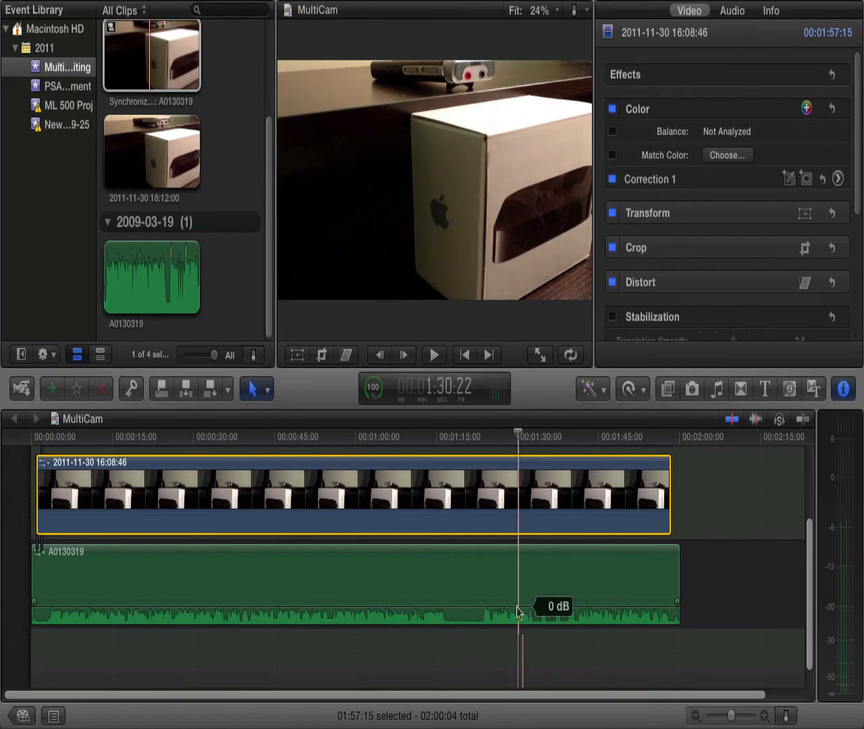
pyautogui.press('space')
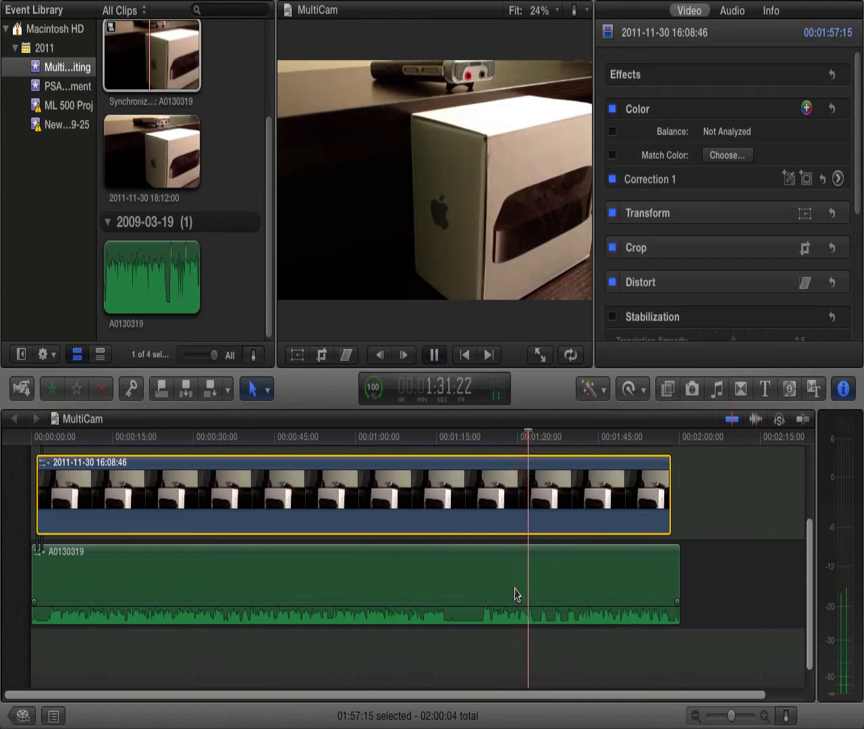
pyautogui.press('space')
pyautogui.scroll(3, 513, 524)
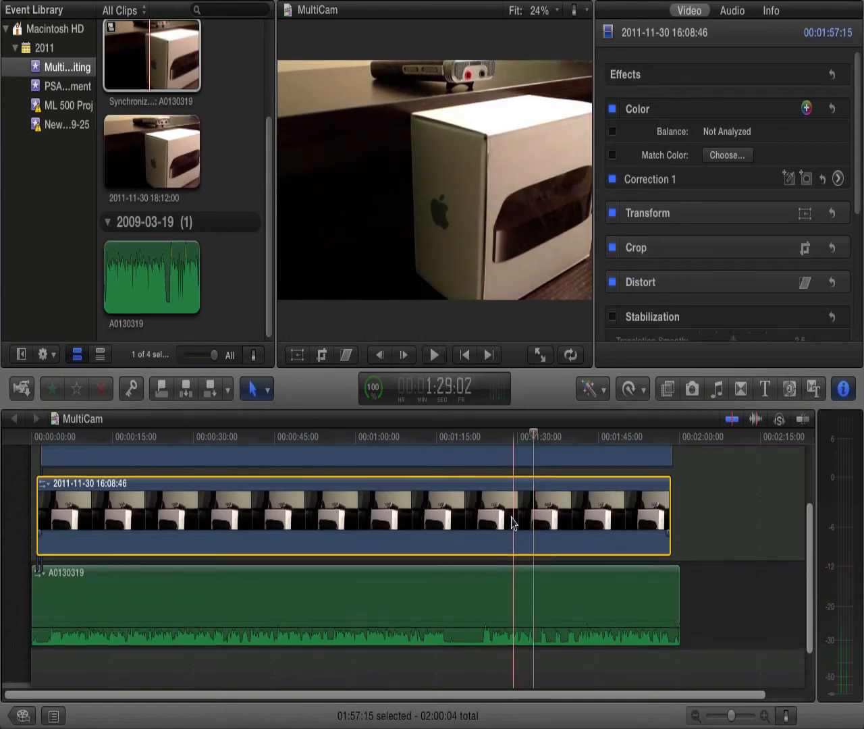
pyautogui.click(527, 594)
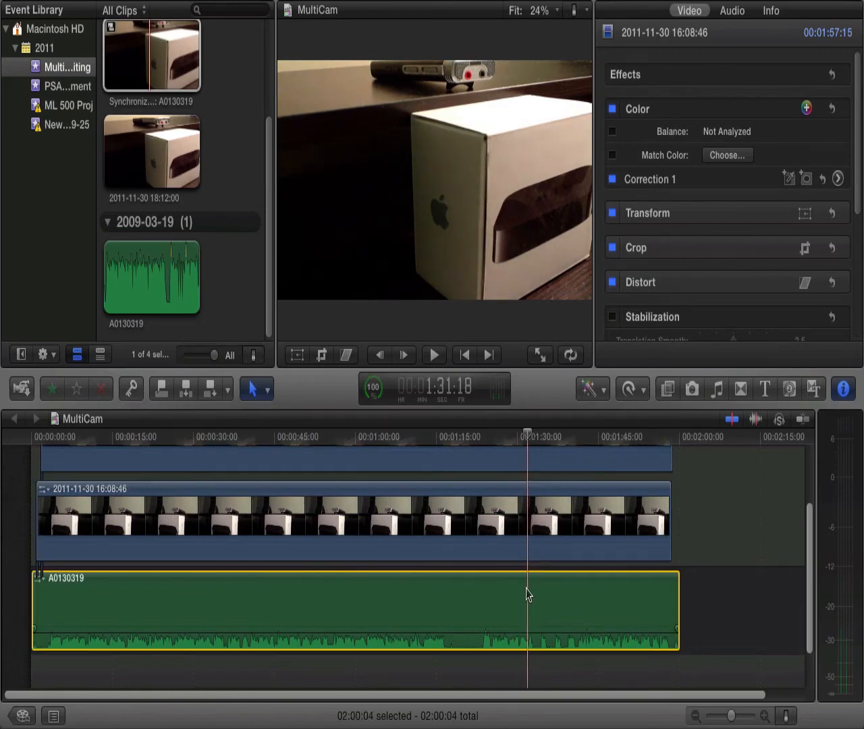
pyautogui.scroll(3, 527, 593)
pyautogui.click(527, 567)
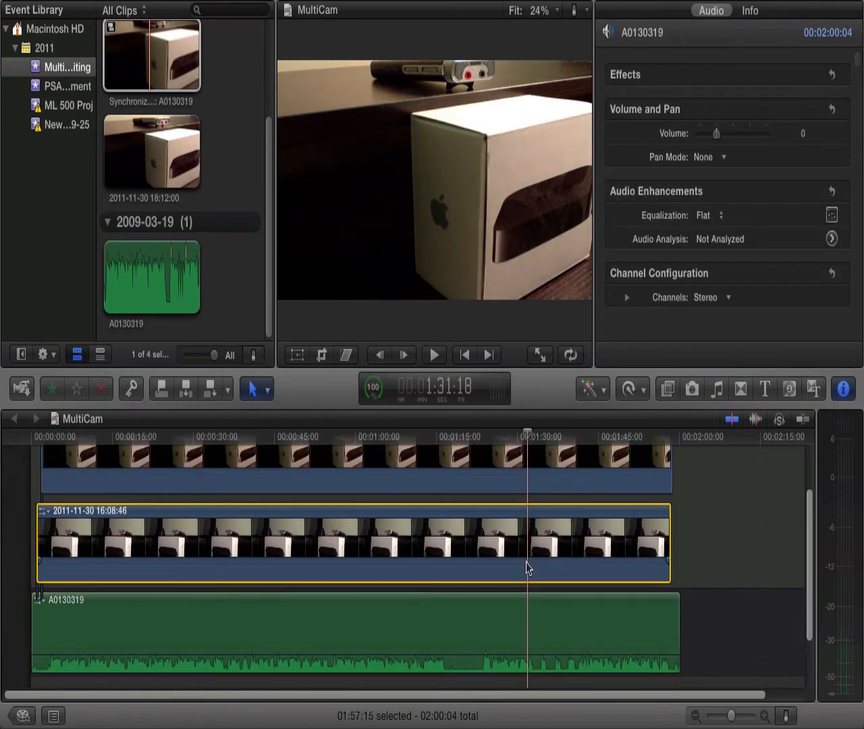
pyautogui.click(528, 491)
pyautogui.scroll(3, 528, 491)
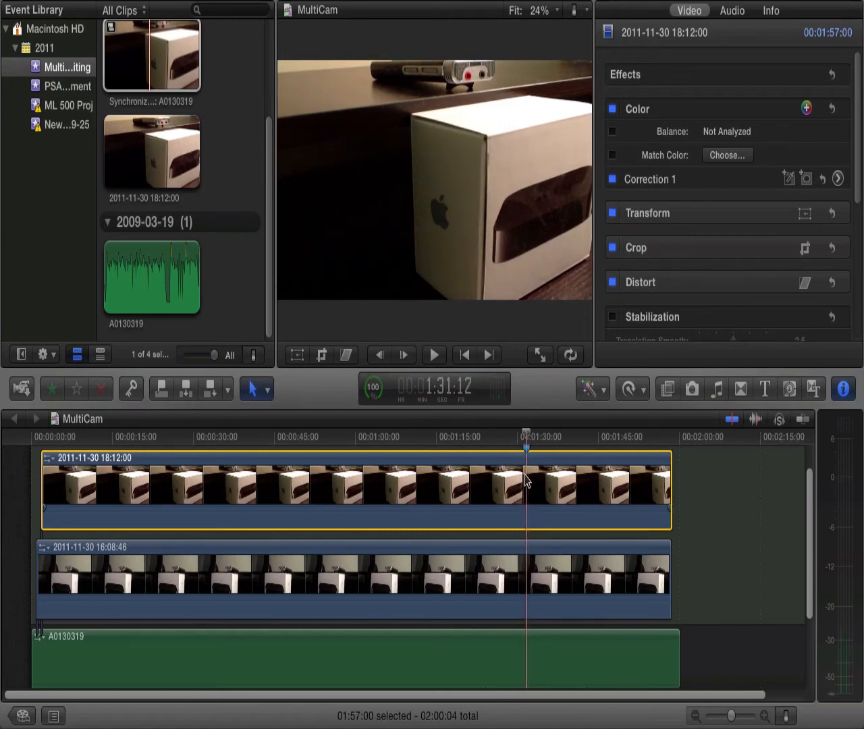
pyautogui.press('super+b')
pyautogui.click(550, 515)
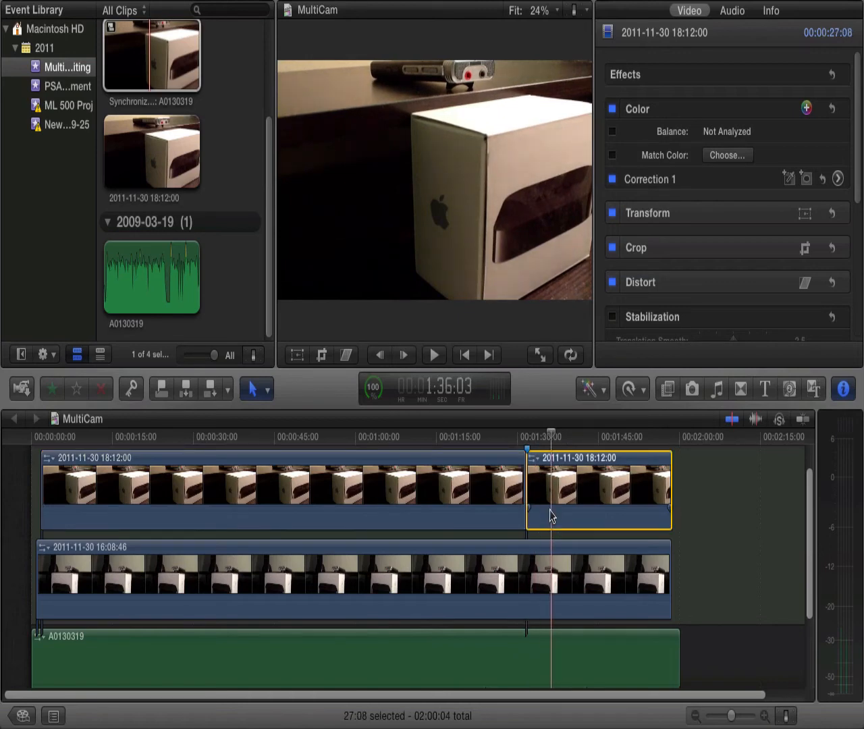
pyautogui.scroll(-3, 527, 540)
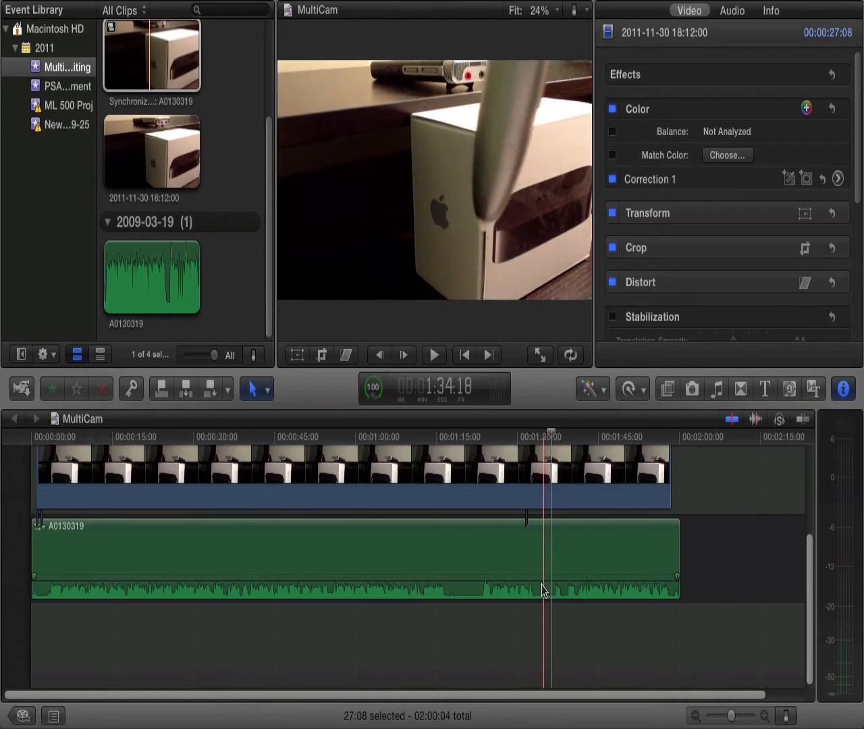
pyautogui.click(542, 589)
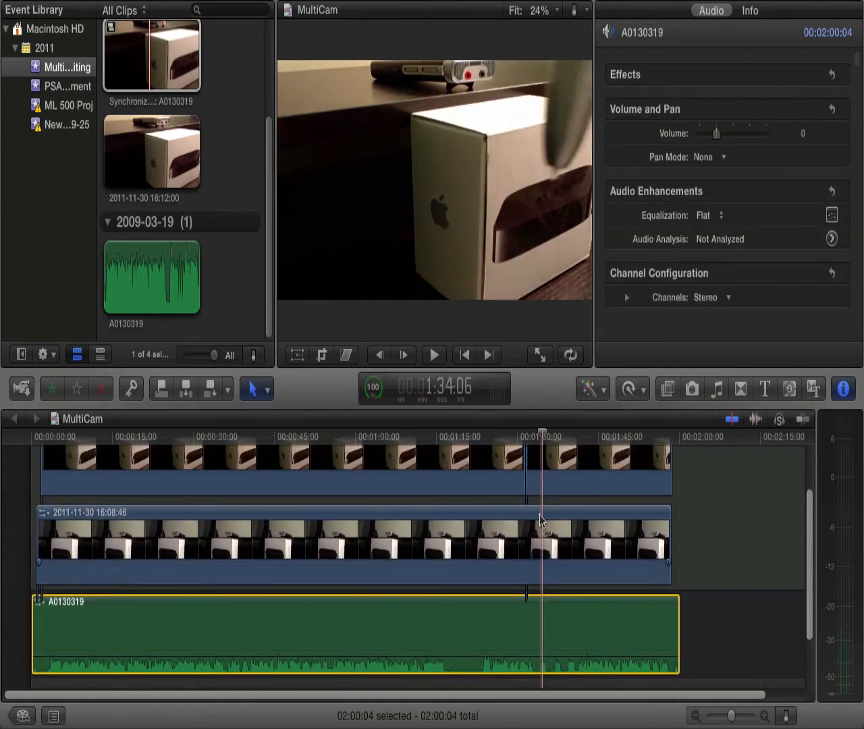
pyautogui.click(542, 486)
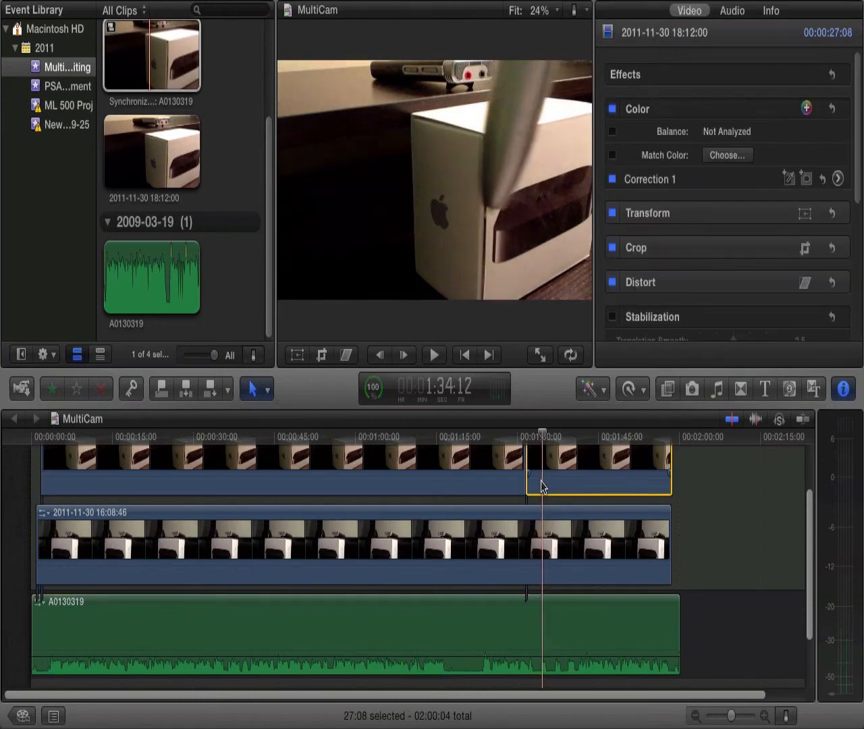
pyautogui.scroll(3, 542, 486)
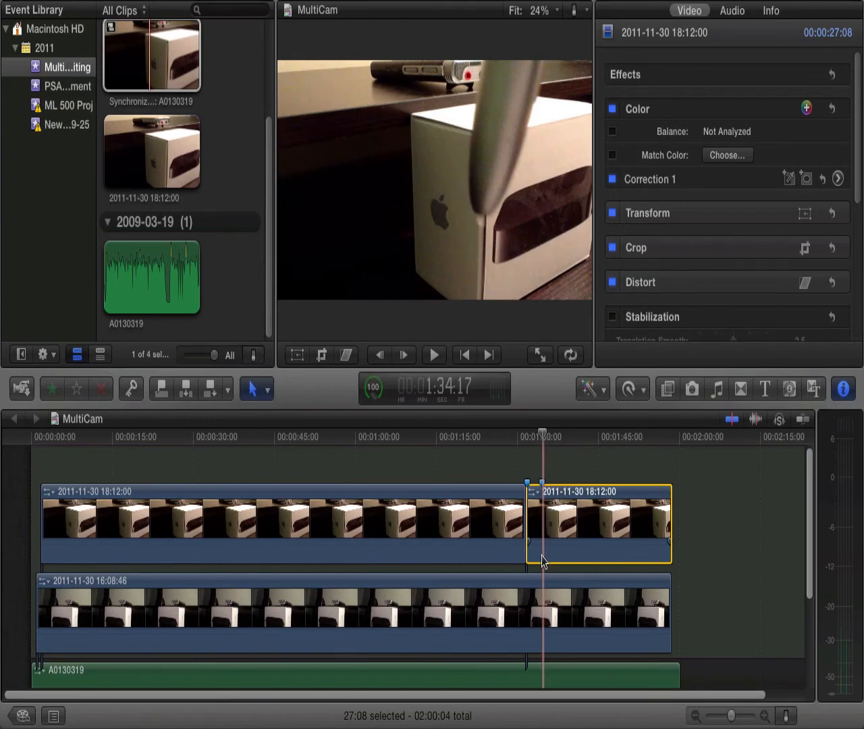
pyautogui.press('super+b')
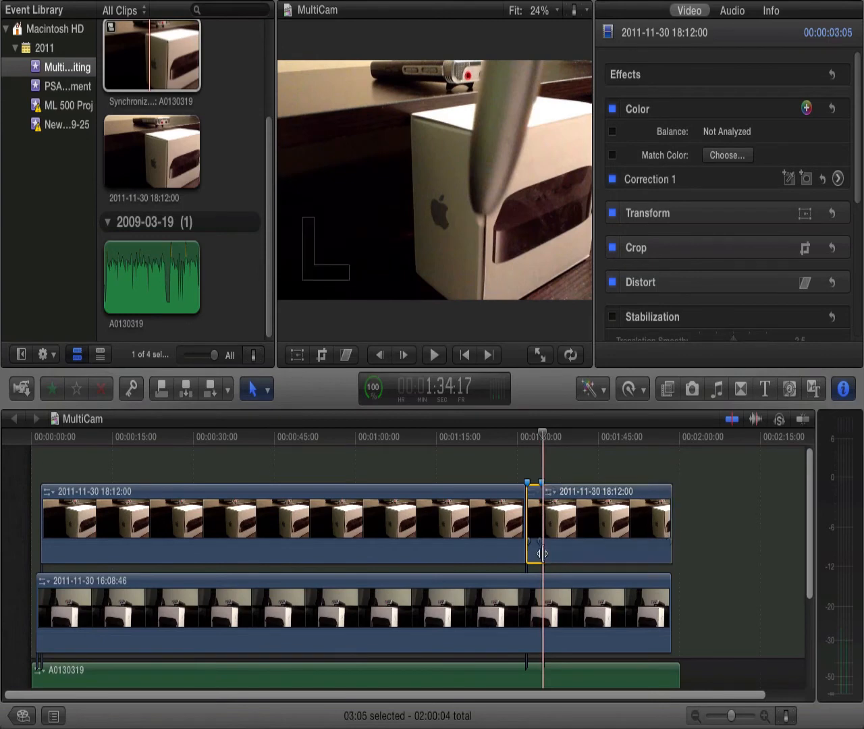
pyautogui.press('Delete')
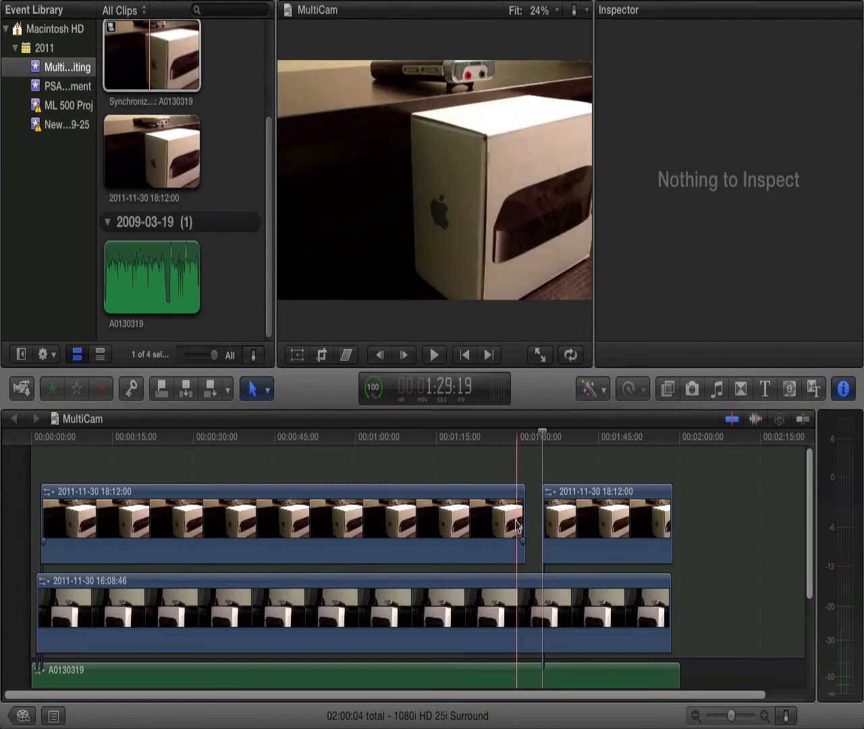
# - Play the timeline across the gap from about 1:29 and on past 1:35 to check the camera switch
pyautogui.press('space')
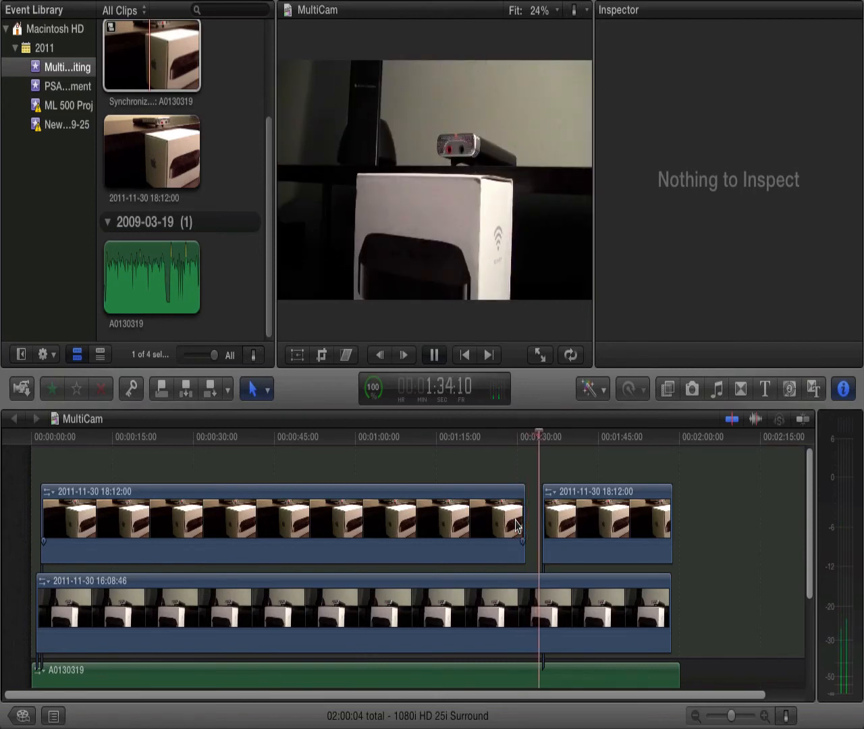
pyautogui.press('space')
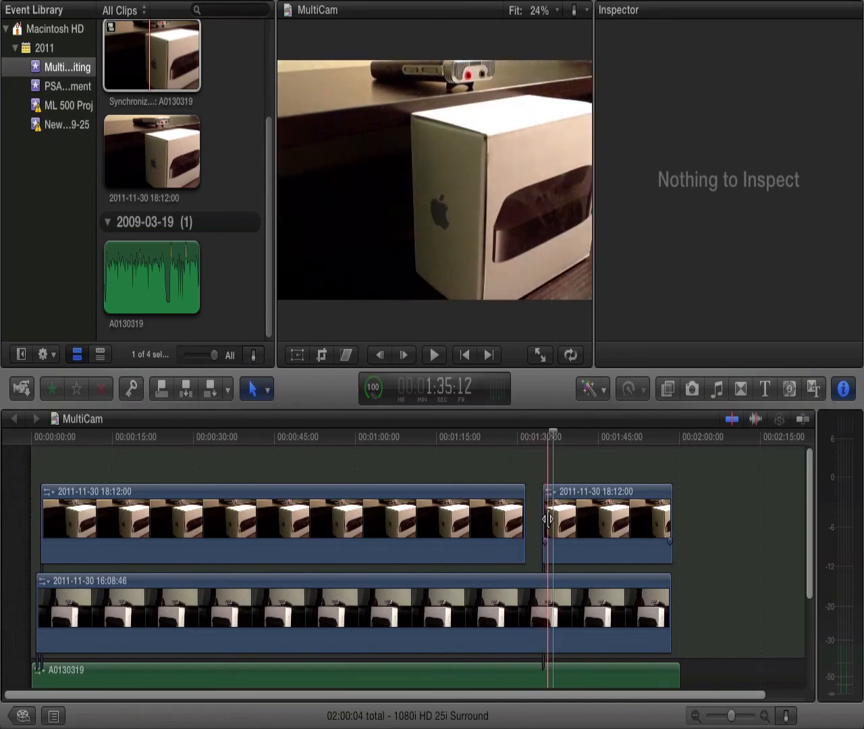
pyautogui.scroll(-5, 547, 523)
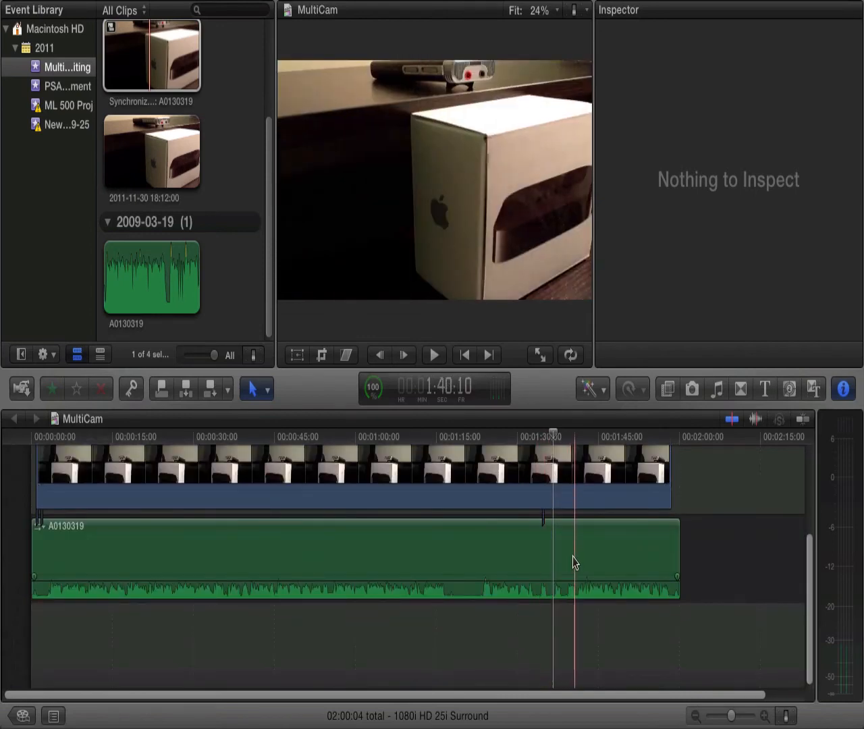
pyautogui.scroll(5, 574, 564)
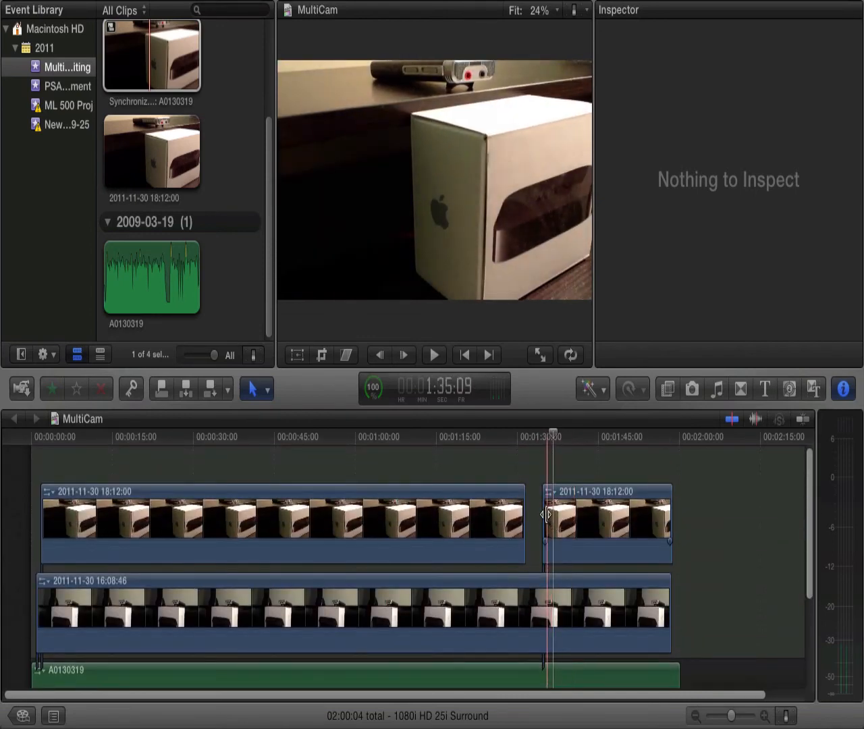
pyautogui.press('space')
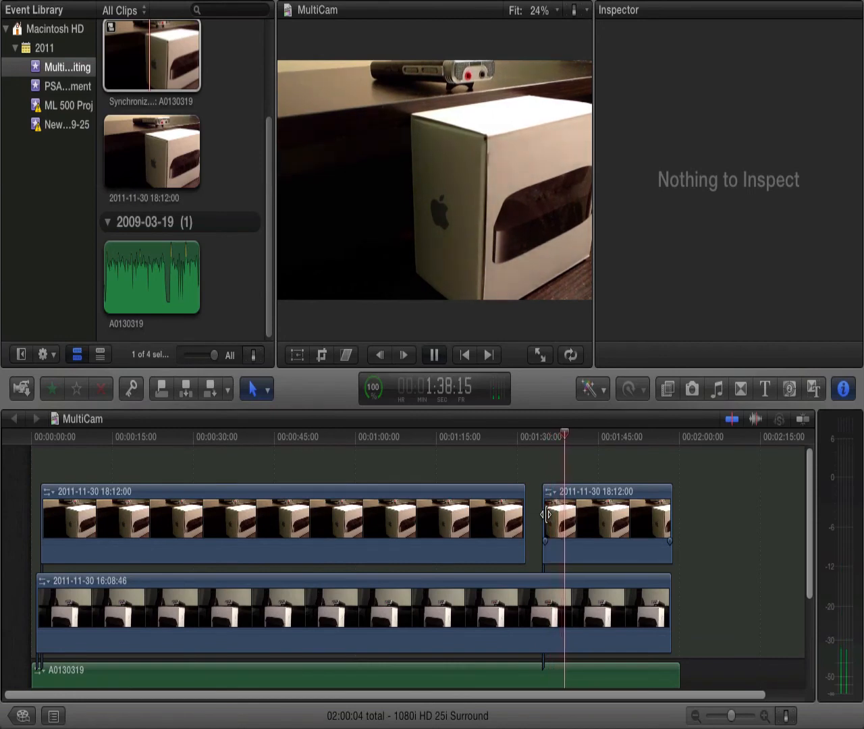
pyautogui.press('space')
pyautogui.scroll(-5, 560, 611)
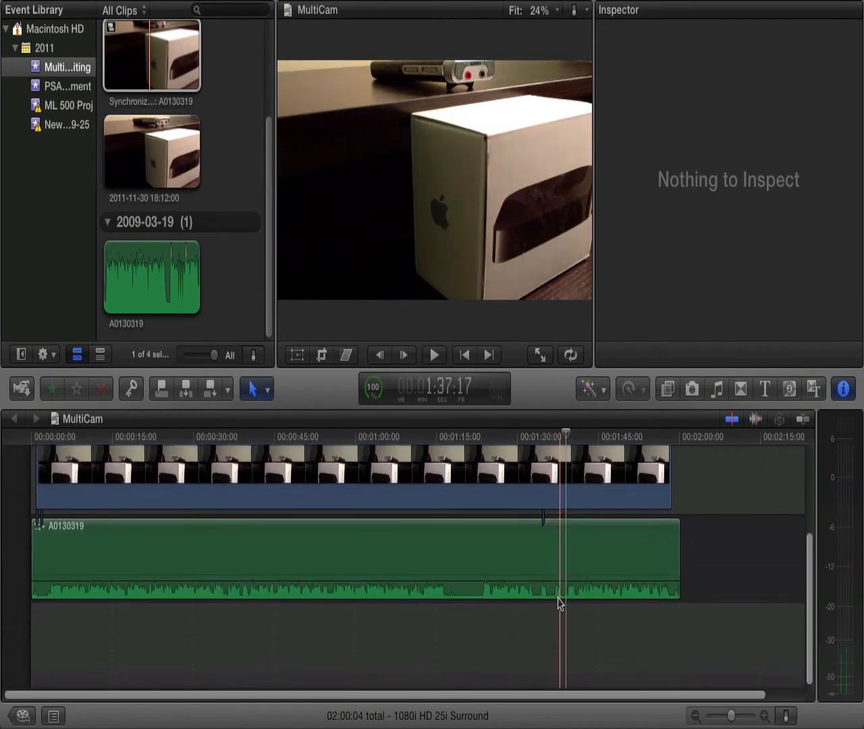
pyautogui.click(558, 592)
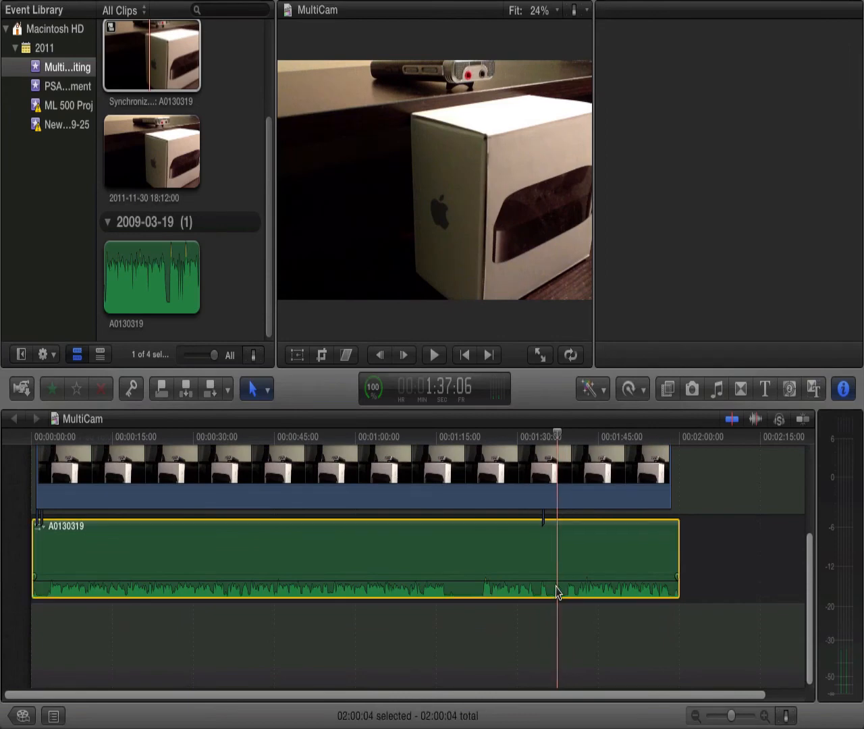
pyautogui.scroll(5, 555, 488)
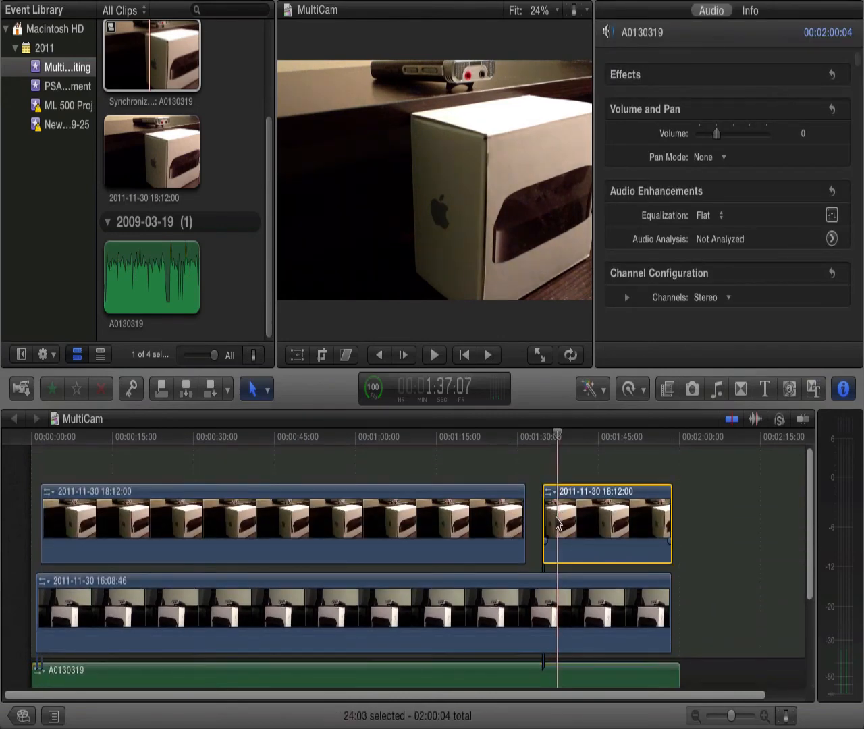
pyautogui.click(557, 522)
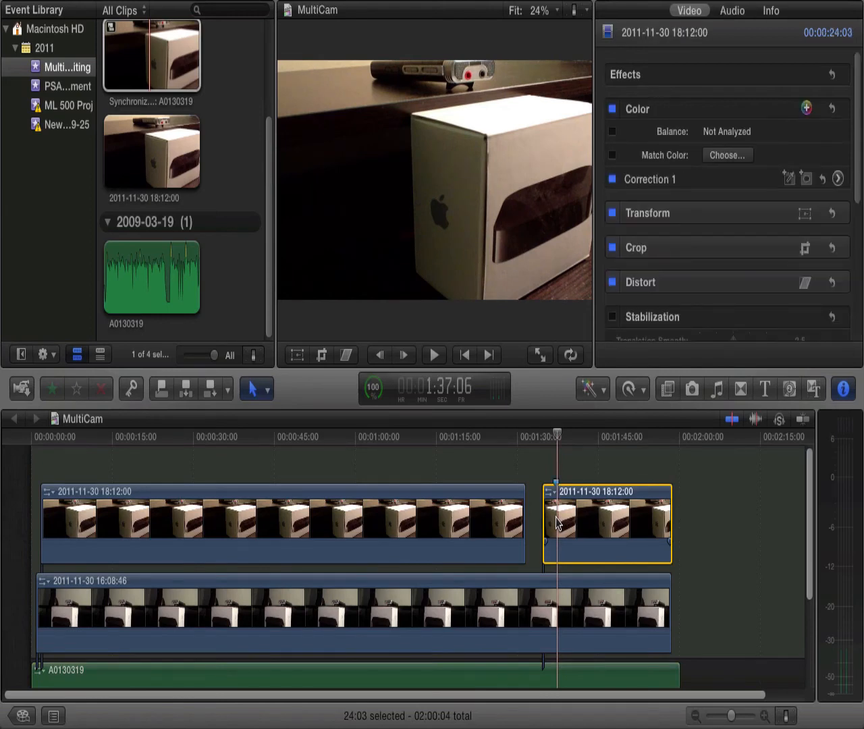
pyautogui.press('super+b')
pyautogui.scroll(-3, 560, 554)
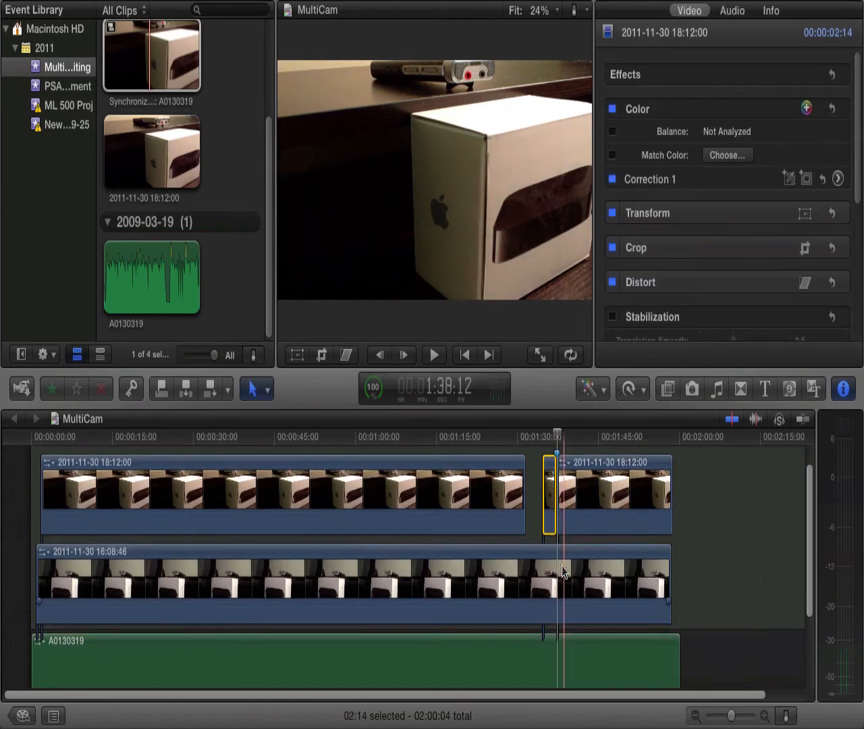
pyautogui.scroll(-1, 562, 572)
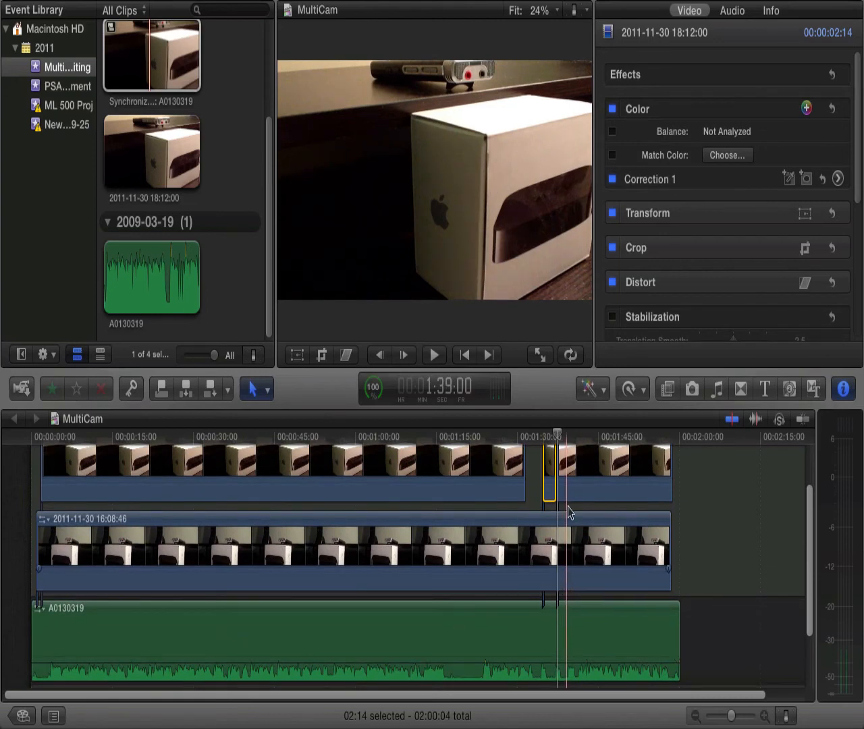
pyautogui.click(568, 488)
pyautogui.press('super+b')
pyautogui.scroll(2, 564, 479)
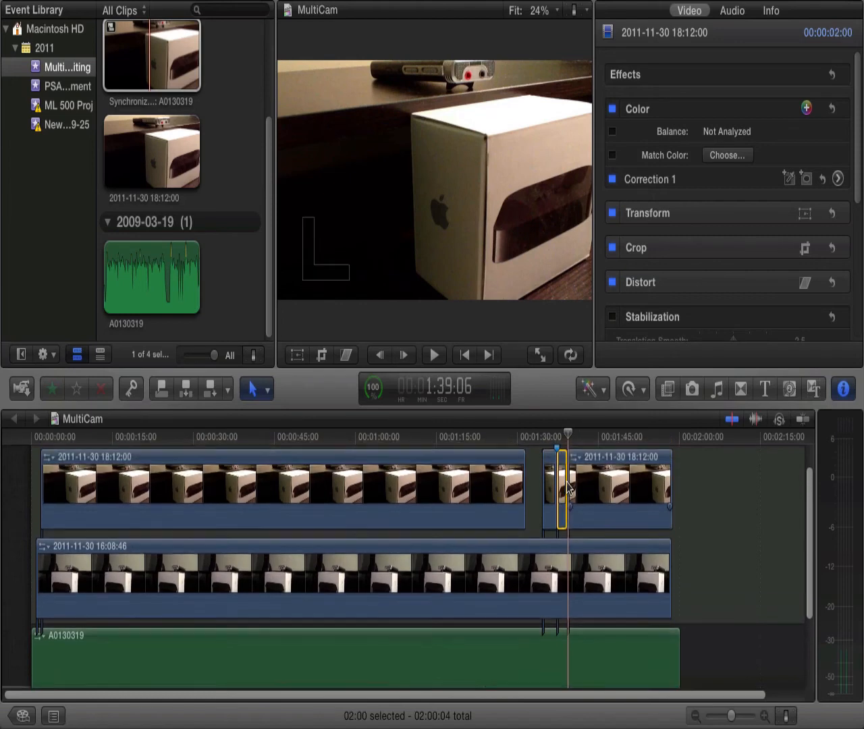
pyautogui.press('Delete')
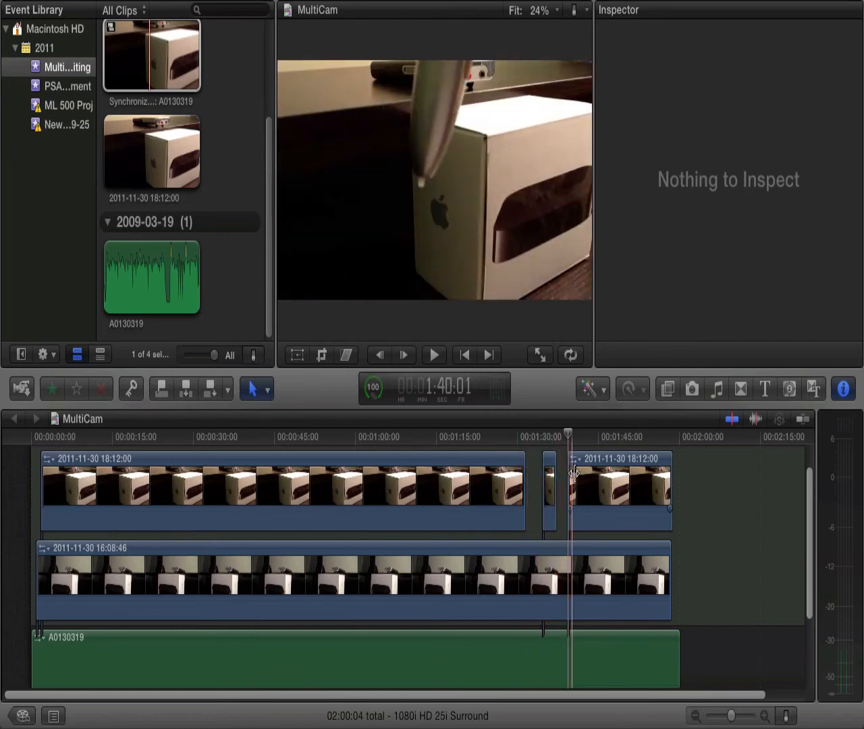
pyautogui.scroll(-4, 581, 479)
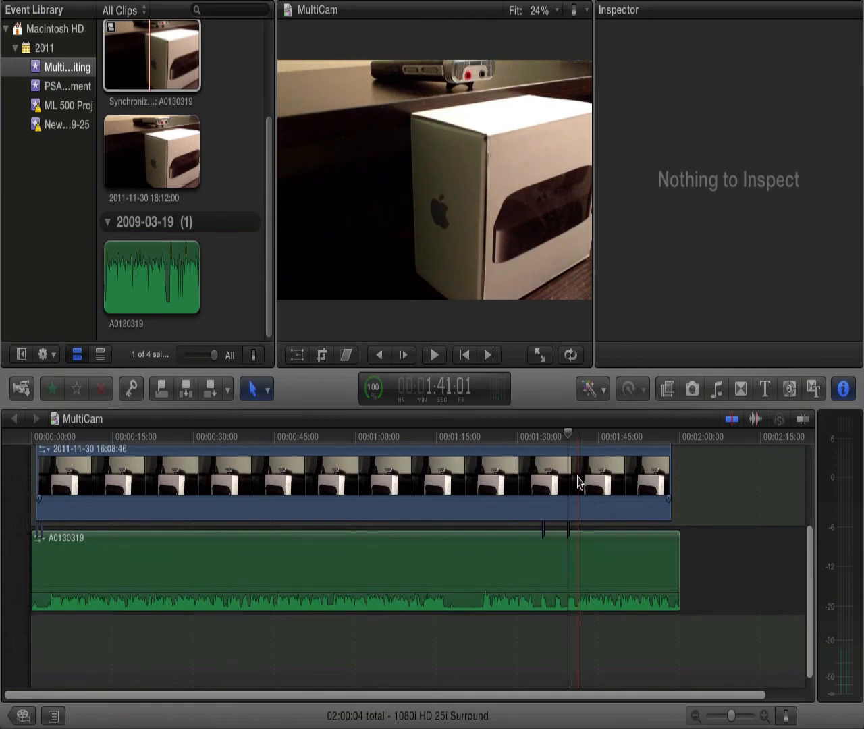
pyautogui.scroll(4, 509, 480)
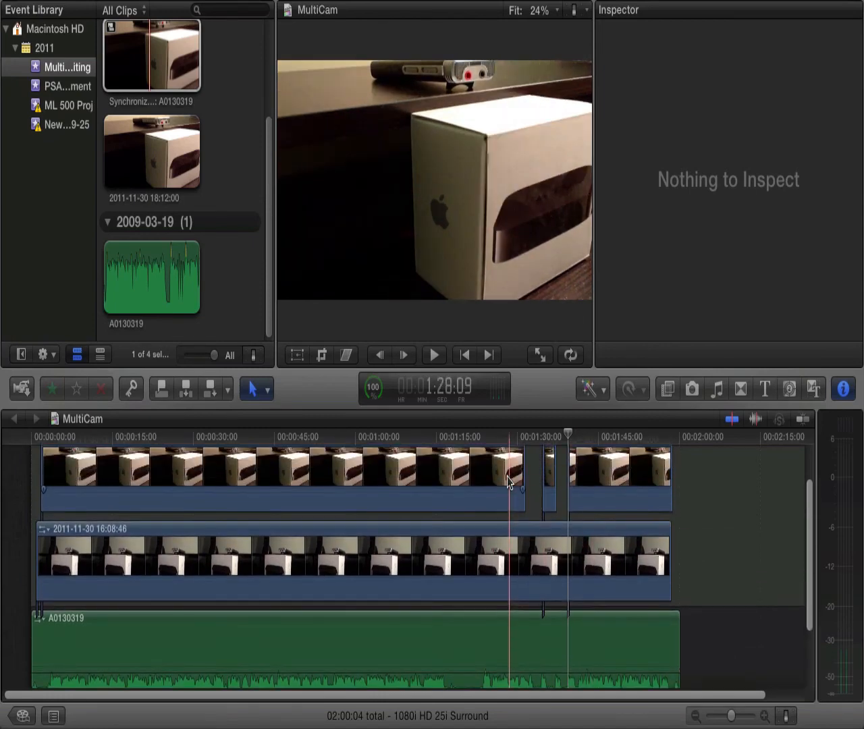
pyautogui.scroll(-4, 675, 541)
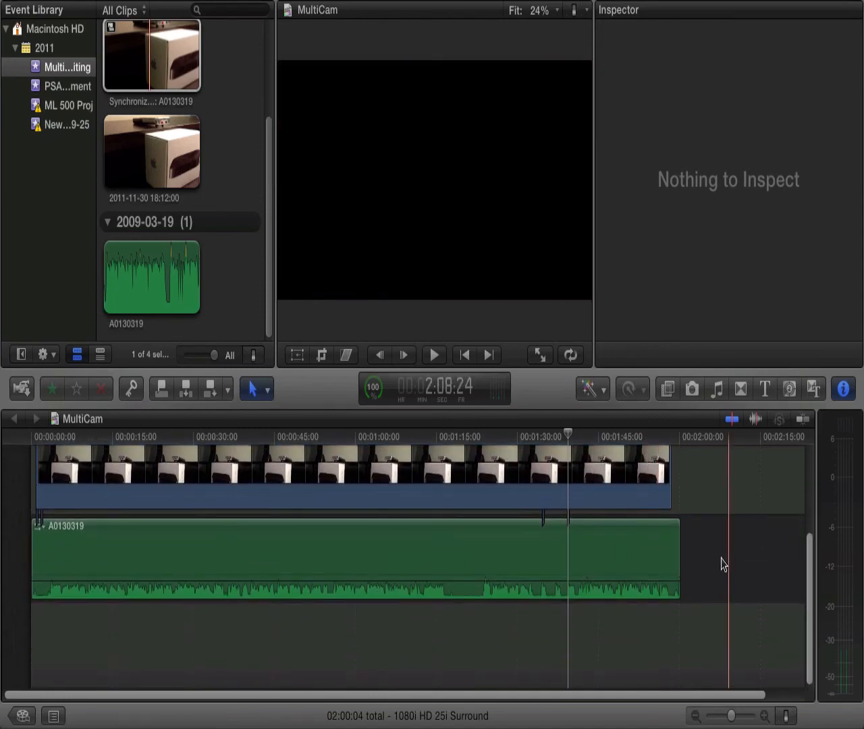
pyautogui.moveTo(704, 576); pyautogui.dragTo(98, 443)
pyautogui.click(168, 478)
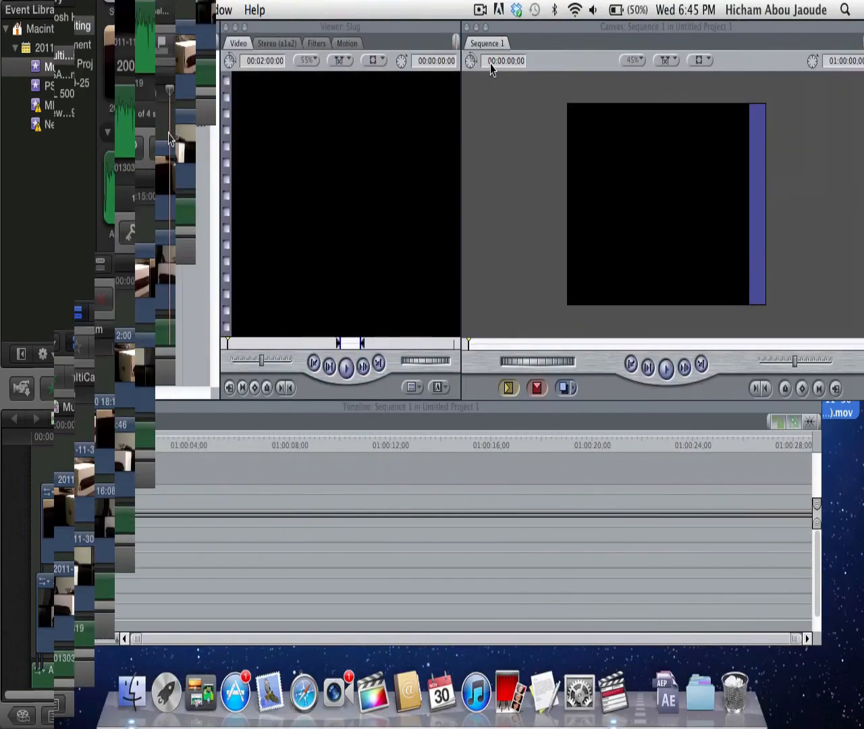
pyautogui.click(124, 185)
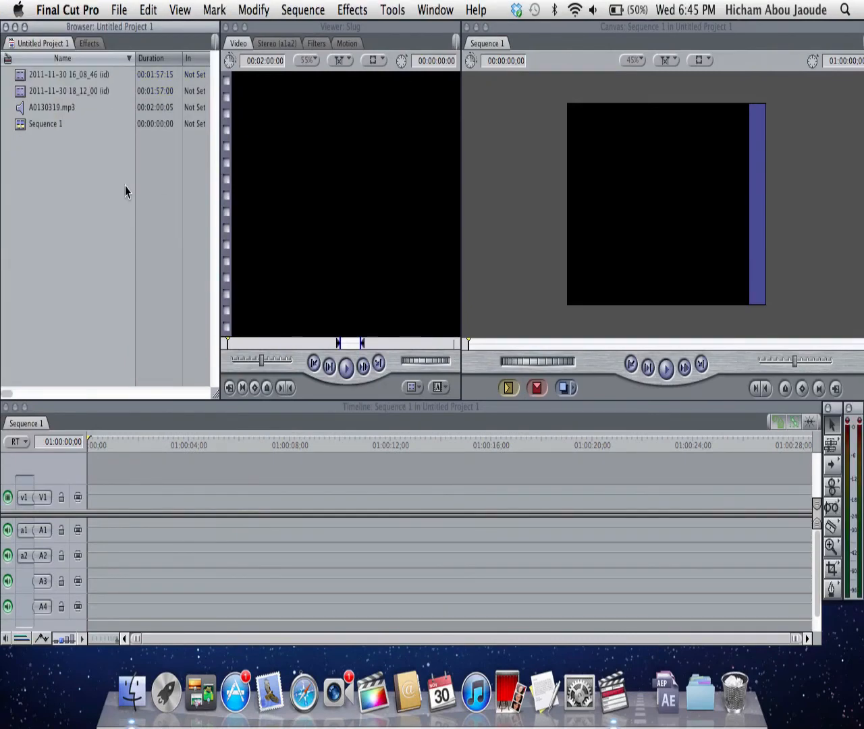
pyautogui.click(98, 79)
pyautogui.click(97, 100)
pyautogui.click(92, 90)
pyautogui.click(90, 79)
pyautogui.click(92, 90)
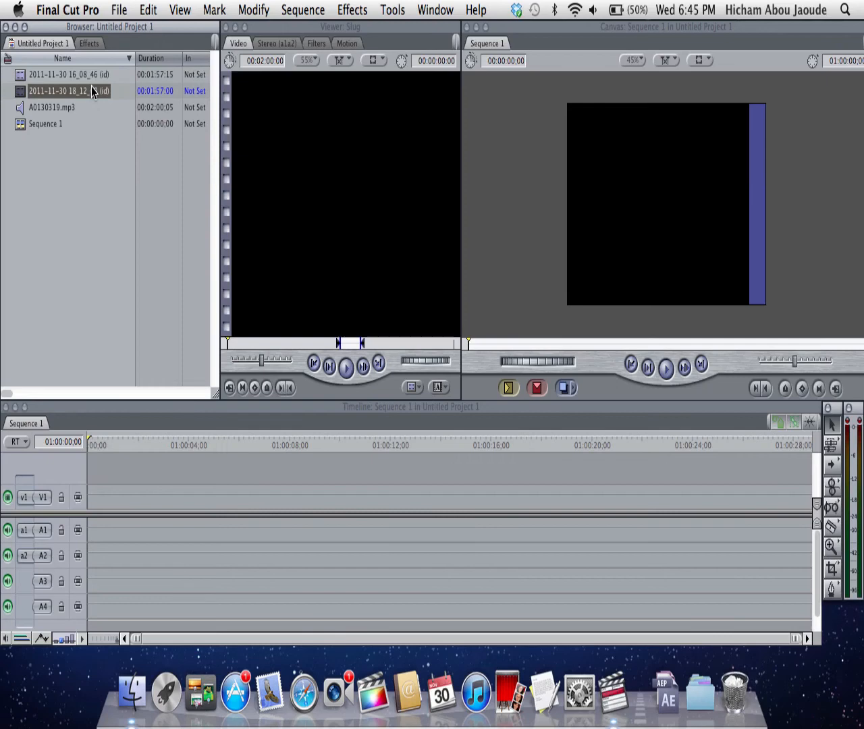
pyautogui.click(6, 86)
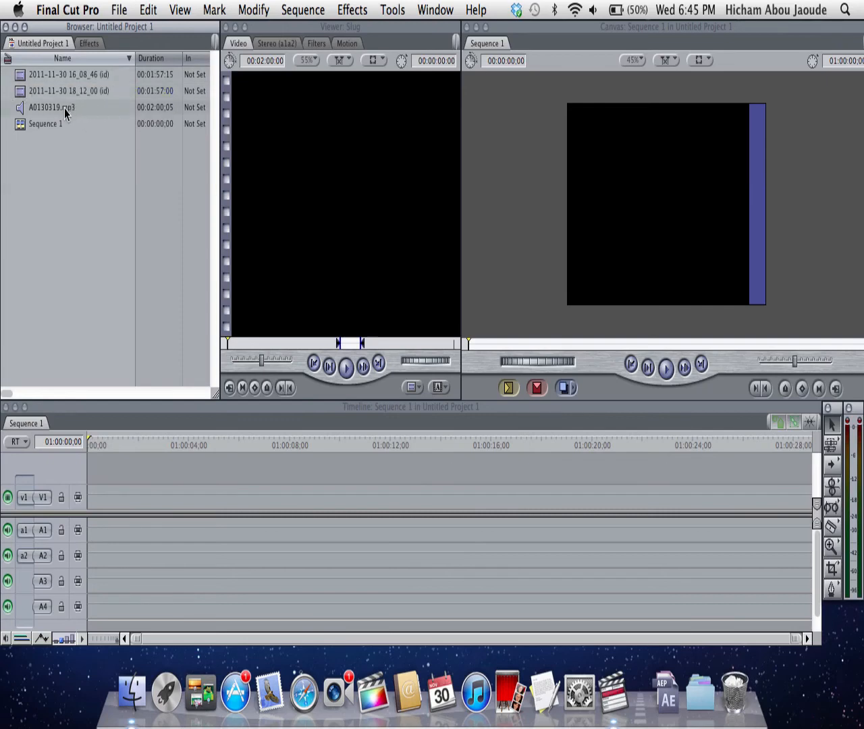
pyautogui.moveTo(64, 109); pyautogui.dragTo(60, 81)
pyautogui.rightClick(60, 81)
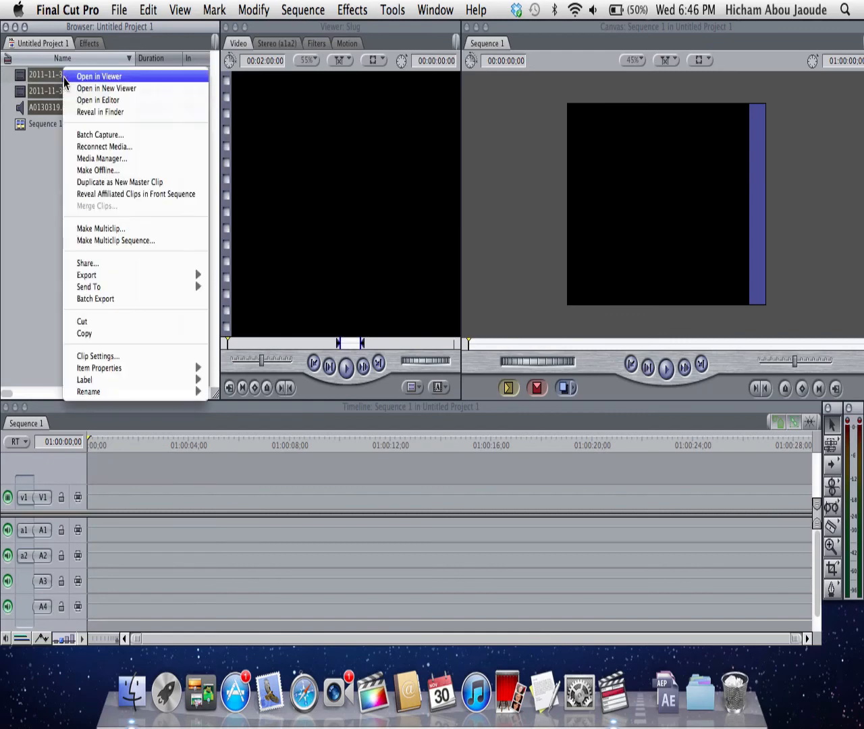
pyautogui.click(130, 225)
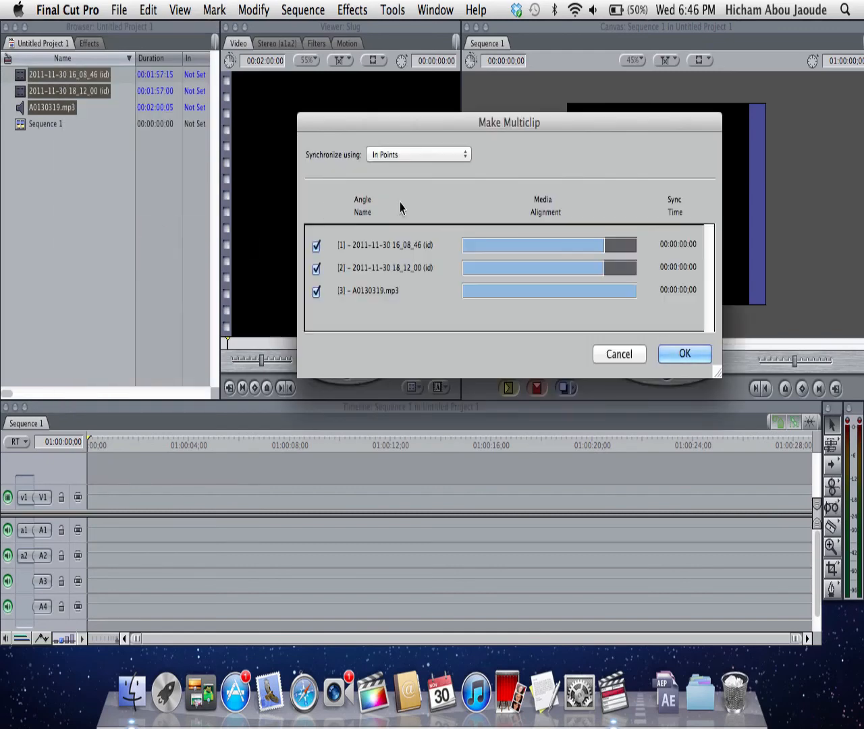
pyautogui.click(409, 155)
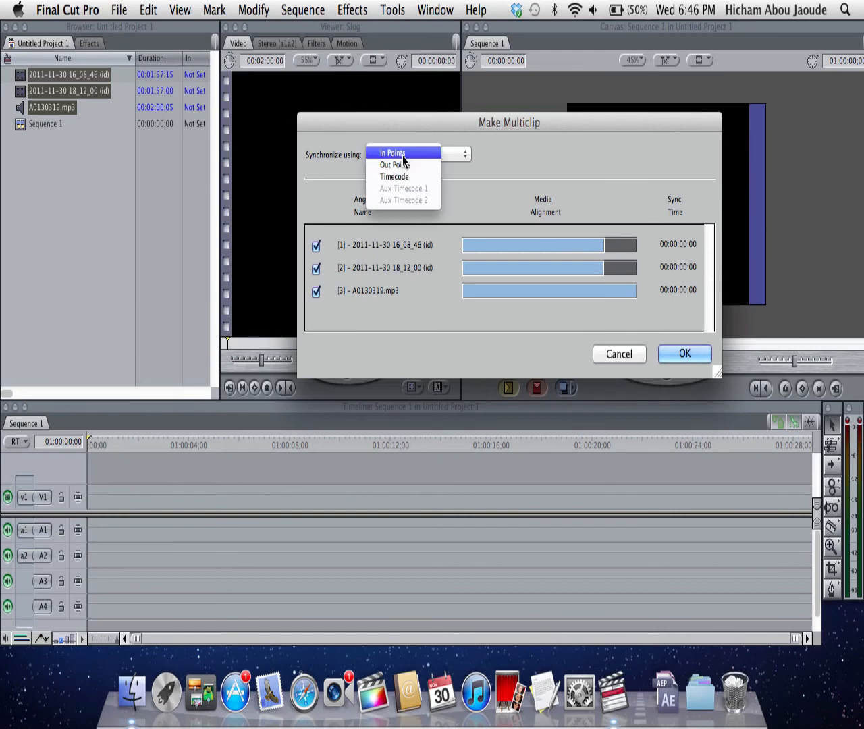
pyautogui.click(405, 155)
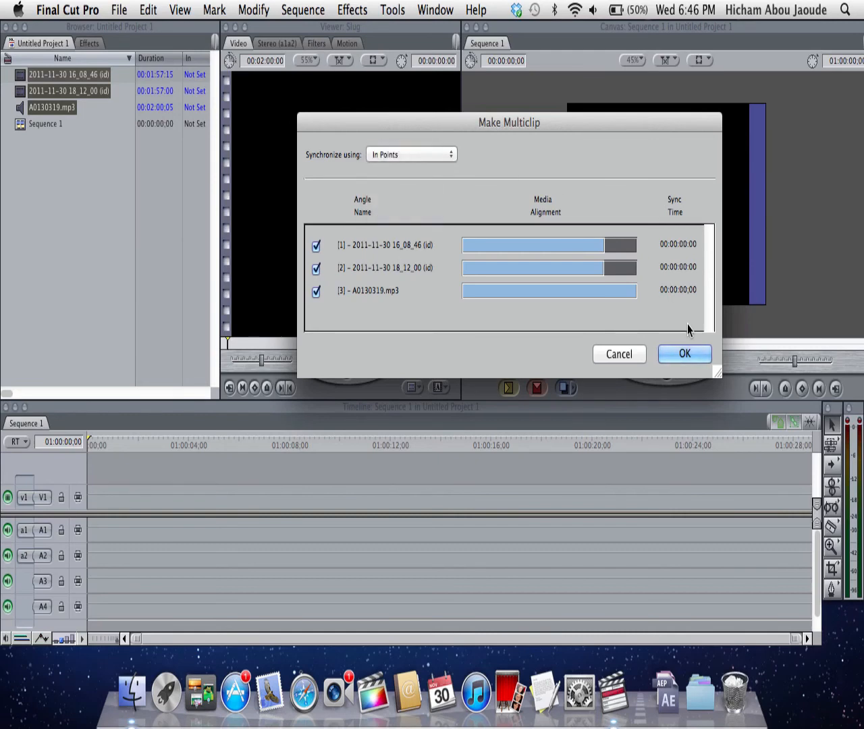
pyautogui.click(685, 352)
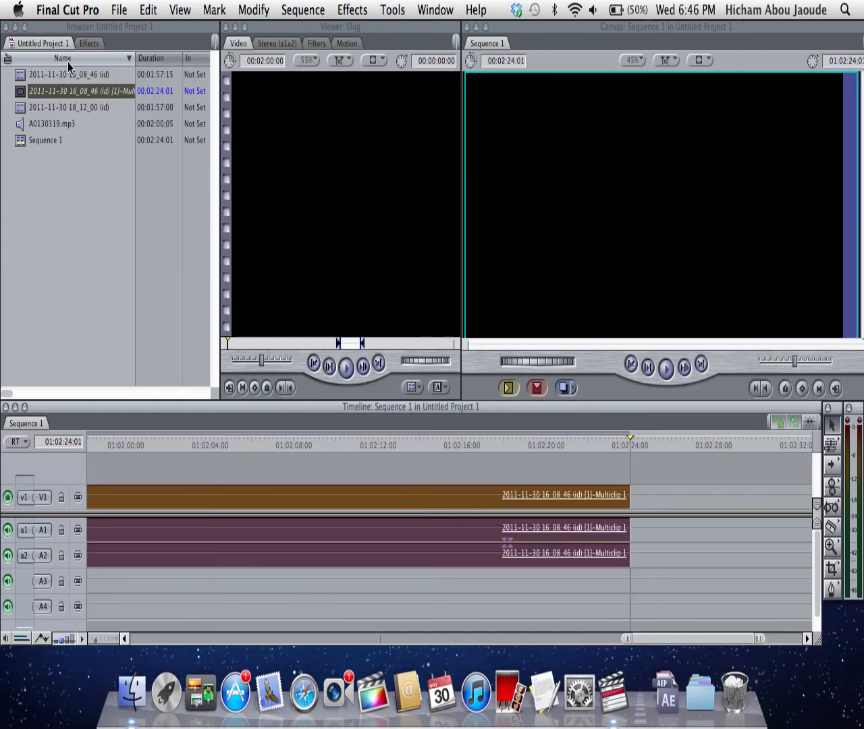
# - Open the multiclip from Sequence 1 in the Viewer to display its angles
pyautogui.click(87, 43)
pyautogui.click(42, 43)
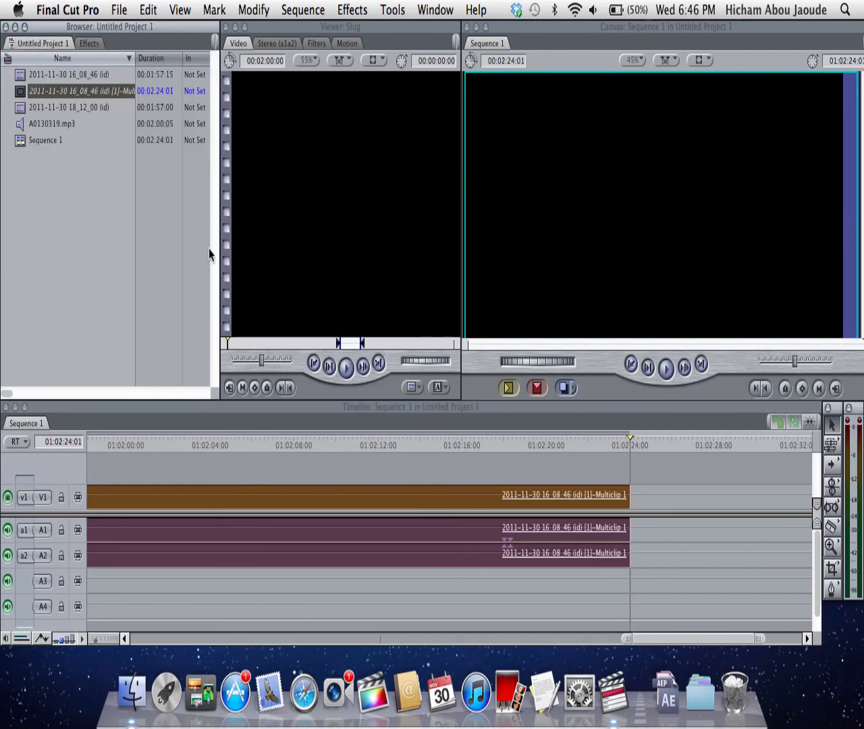
pyautogui.doubleClick(168, 497)
pyautogui.doubleClick(304, 533)
pyautogui.click(325, 499)
pyautogui.doubleClick(325, 499)
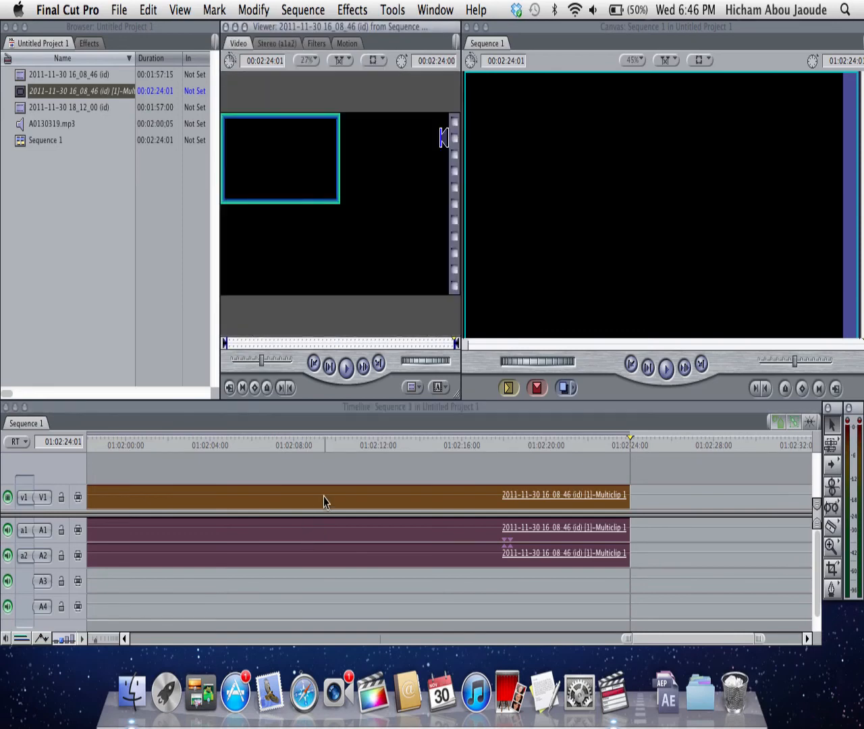
pyautogui.click(337, 247)
pyautogui.click(398, 162)
pyautogui.click(328, 188)
pyautogui.click(309, 243)
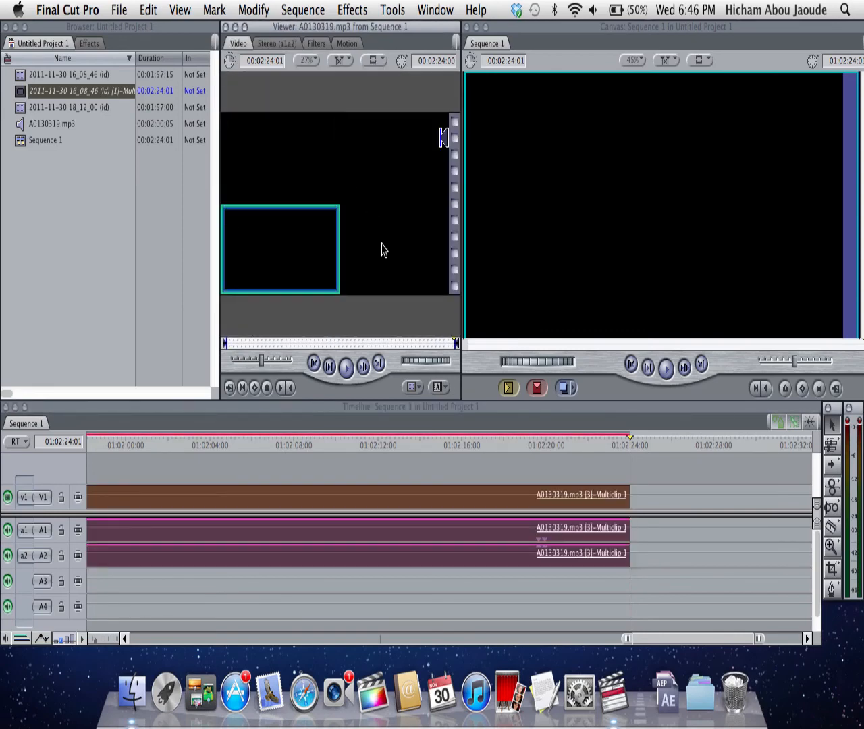
pyautogui.click(386, 505)
pyautogui.click(302, 175)
pyautogui.click(401, 164)
pyautogui.click(262, 164)
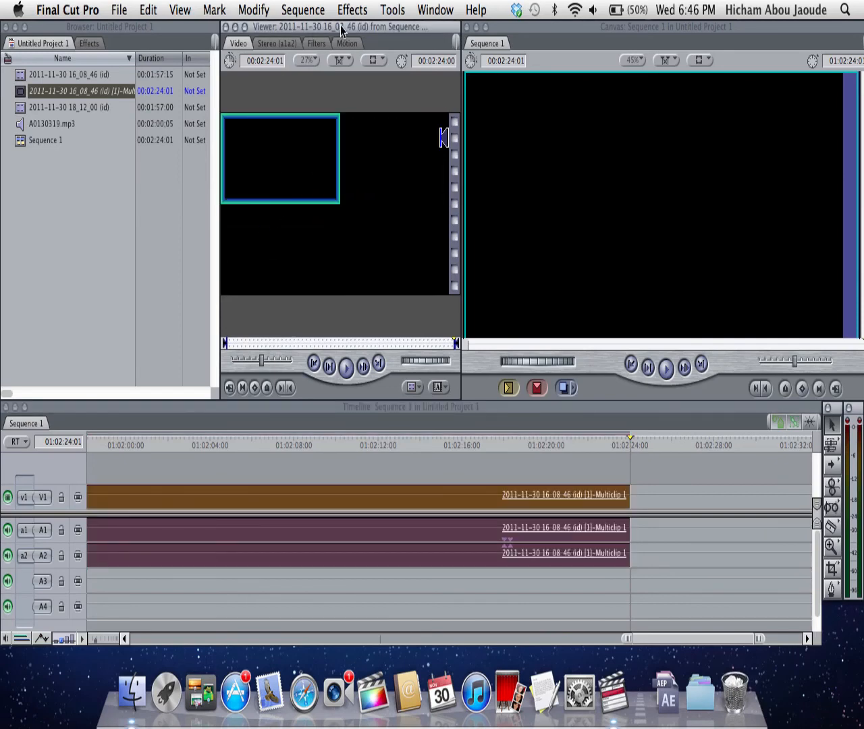
pyautogui.click(399, 158)
# - Move the playhead to 01:00:03:14 near the start of Sequence 1
pyautogui.moveTo(143, 454); pyautogui.dragTo(162, 448)
pyautogui.hscroll(-5, 278, 466)
pyautogui.hscroll(-15, 278, 467)
pyautogui.click(148, 487)
pyautogui.click(289, 276)
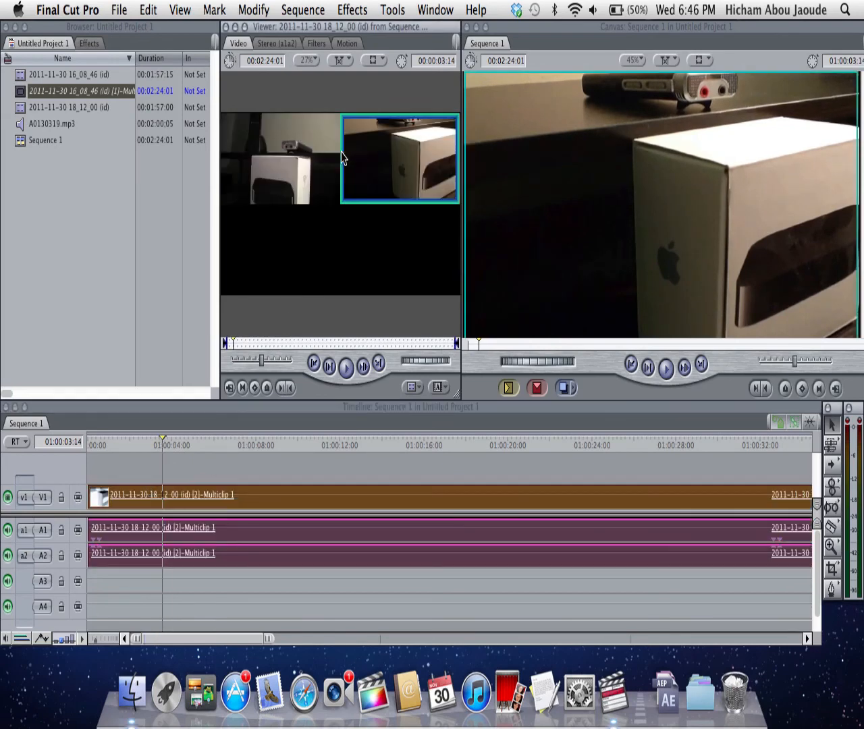
# - Switch back and forth between the 16_08_46 and 18_12_00 angles at 01:00:03:14, ending on 18_12_00
pyautogui.click(277, 167)
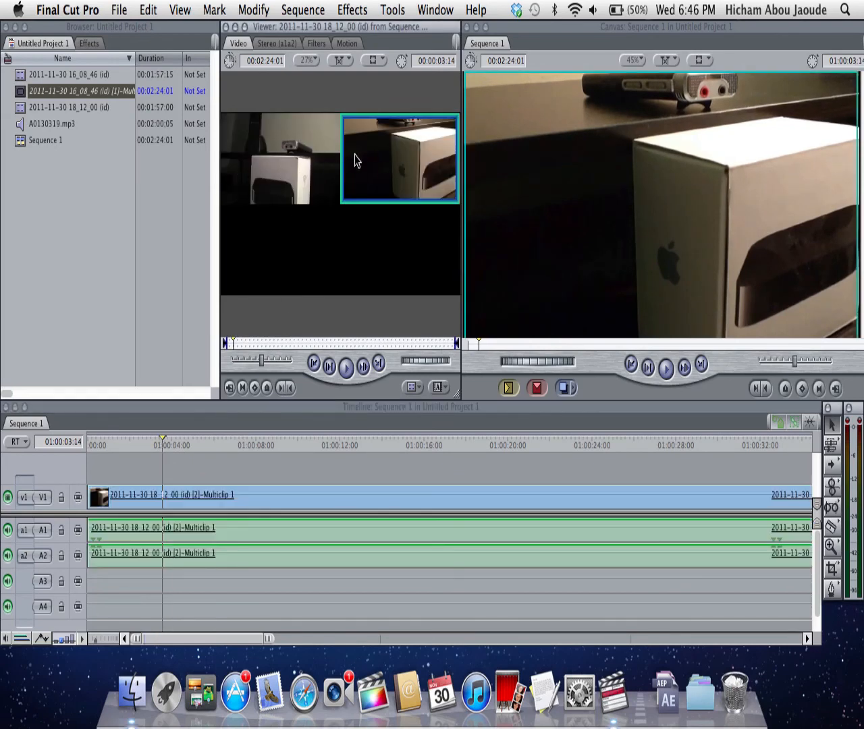
pyautogui.click(409, 161)
pyautogui.click(327, 168)
pyautogui.click(326, 175)
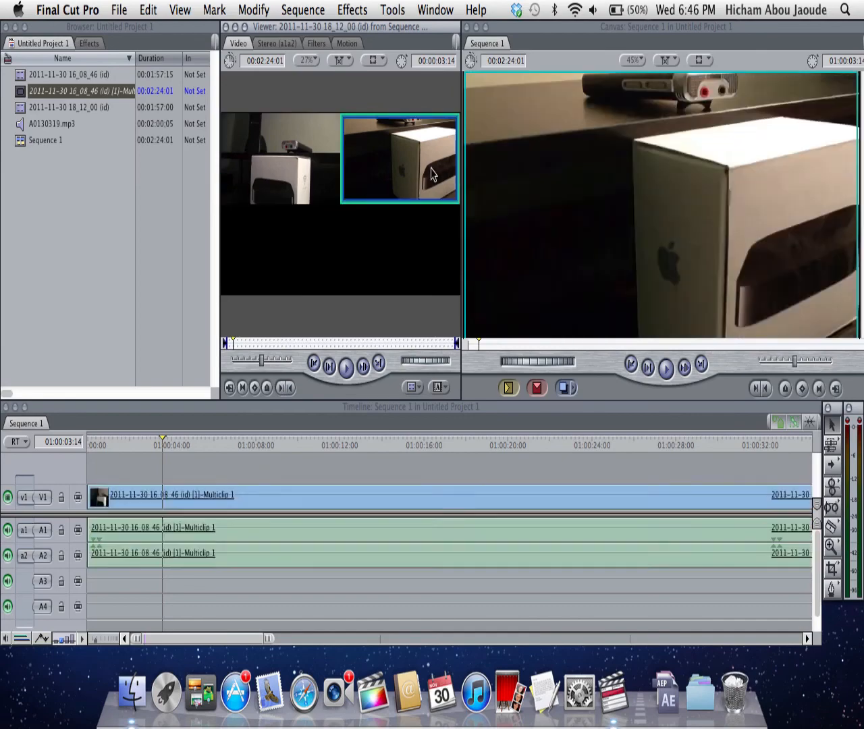
pyautogui.click(343, 181)
pyautogui.click(322, 186)
pyautogui.click(388, 183)
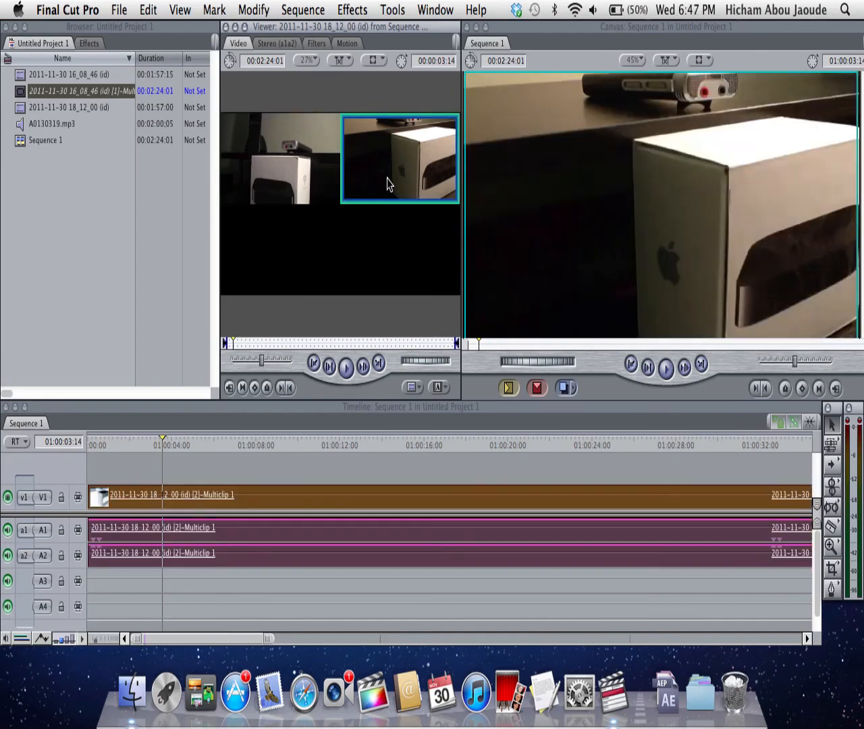
# - Set the Viewer's playhead sync mode to Open
pyautogui.click(342, 60)
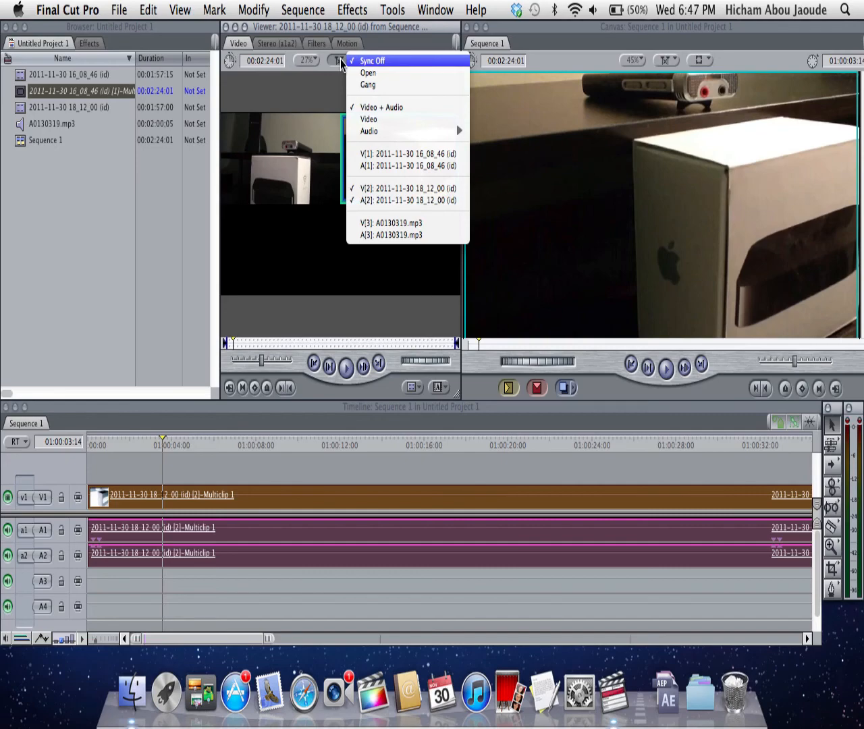
pyautogui.click(343, 59)
pyautogui.click(372, 60)
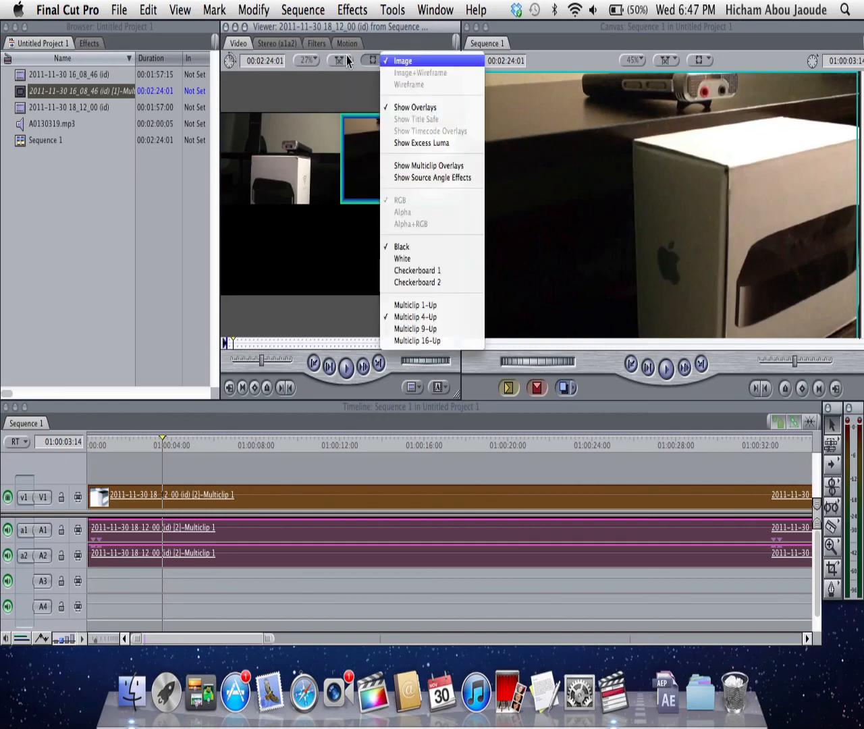
pyautogui.click(347, 61)
pyautogui.click(348, 61)
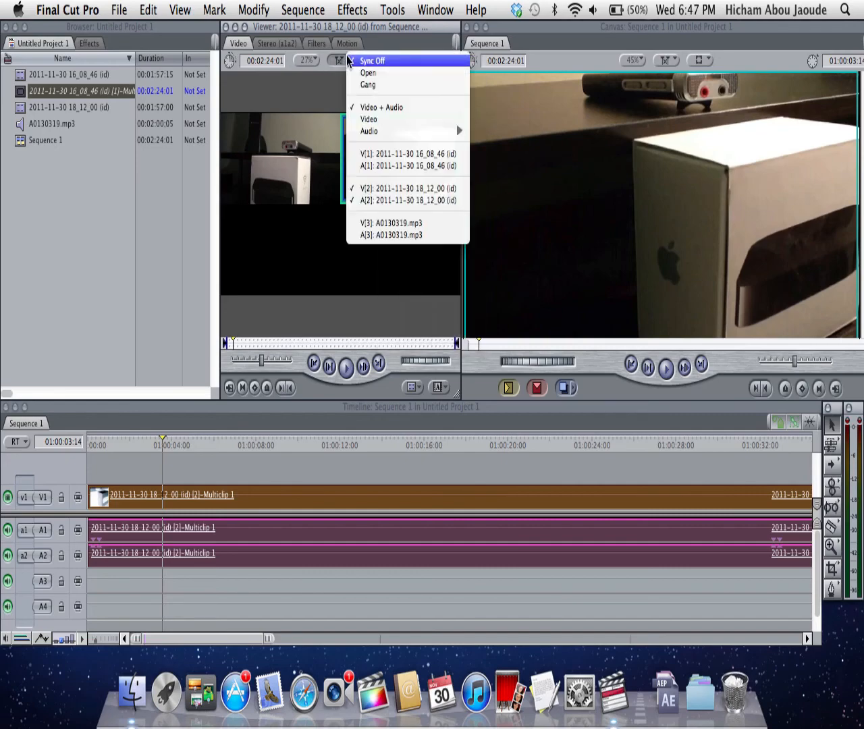
pyautogui.click(369, 73)
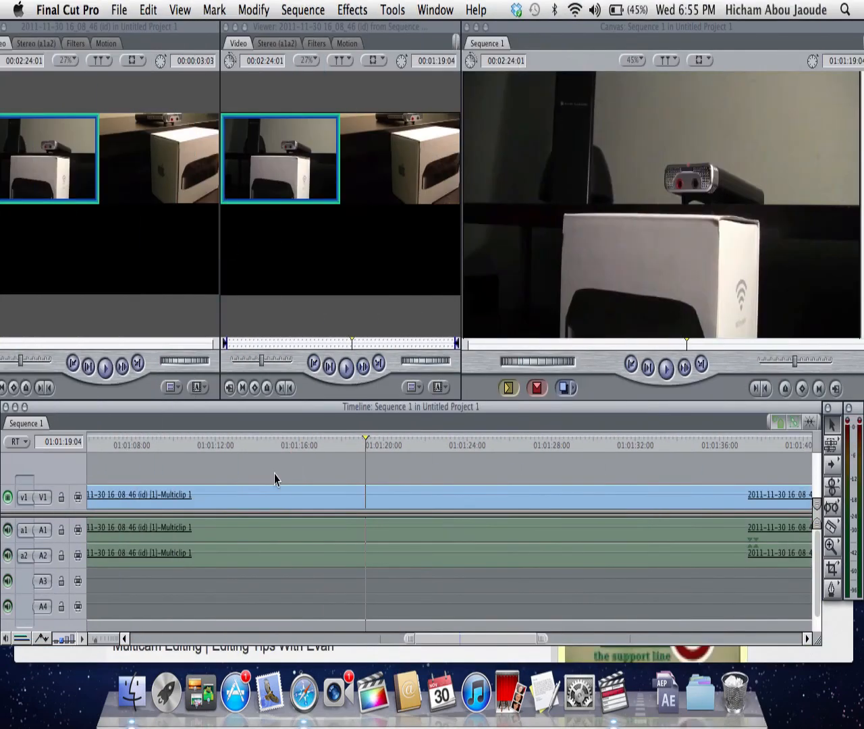
pyautogui.click(77, 42)
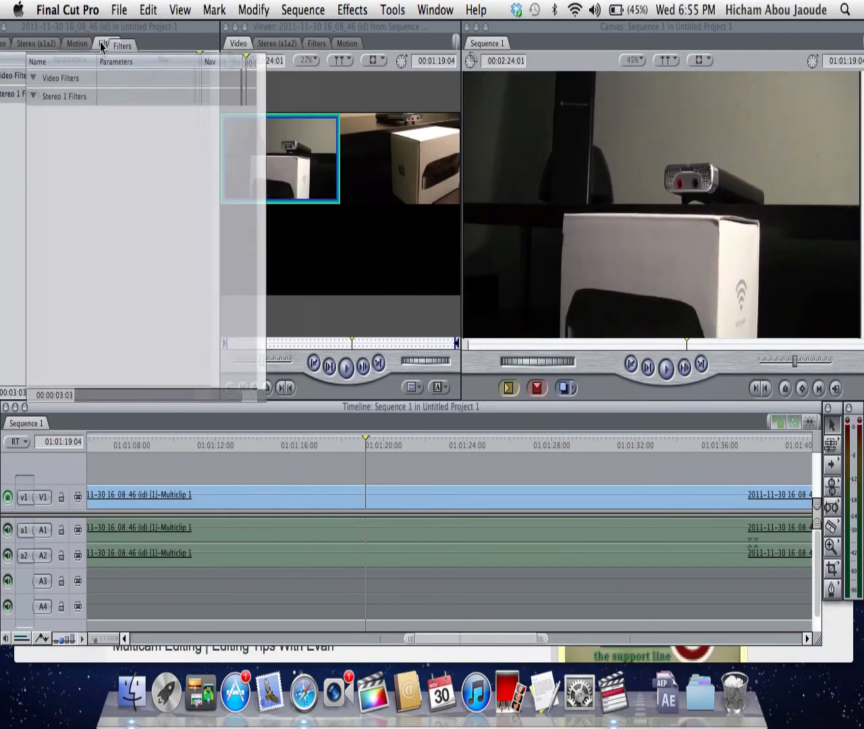
pyautogui.moveTo(79, 27); pyautogui.dragTo(256, 66)
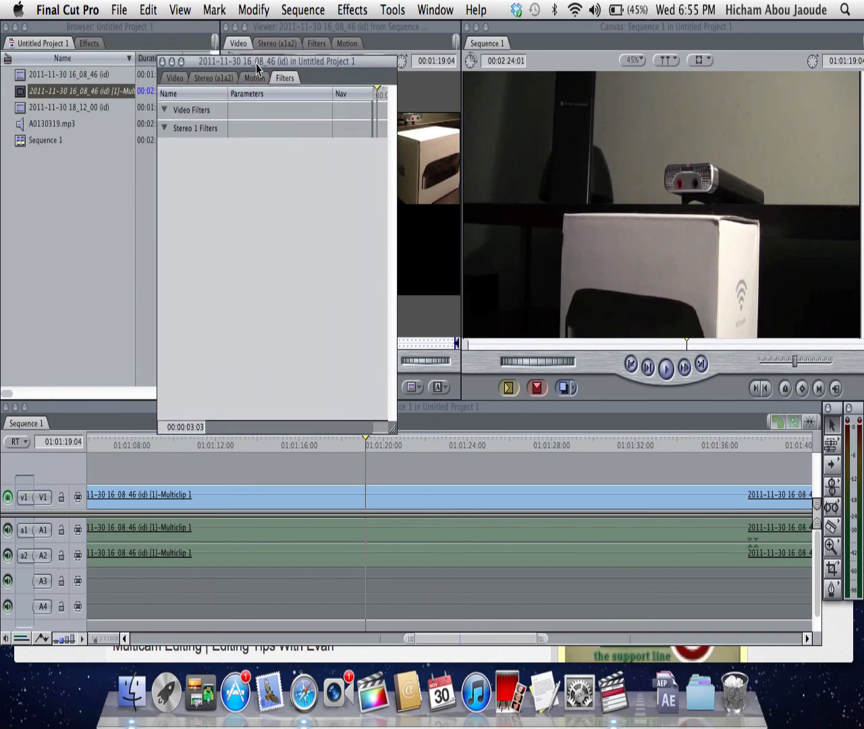
pyautogui.click(183, 77)
pyautogui.moveTo(207, 55); pyautogui.dragTo(196, 122)
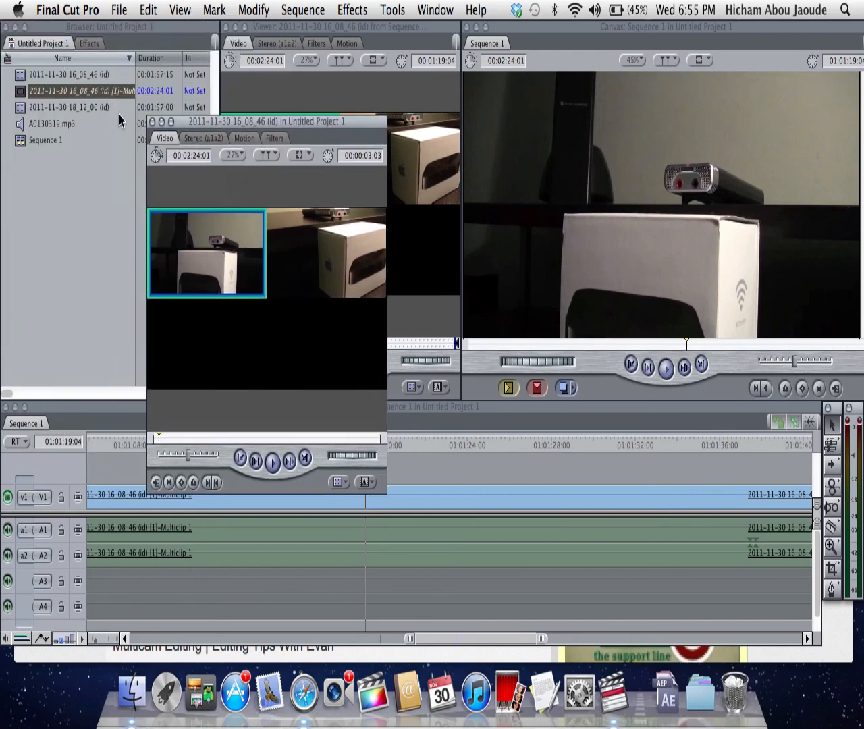
pyautogui.click(153, 122)
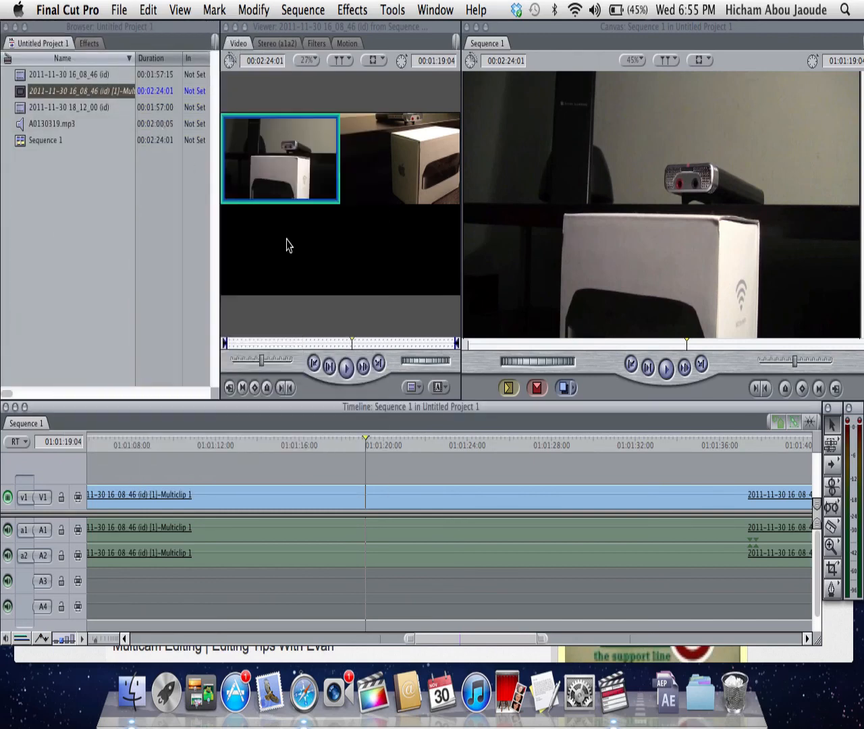
pyautogui.click(357, 162)
pyautogui.click(315, 158)
pyautogui.click(365, 157)
pyautogui.click(308, 157)
pyautogui.click(389, 159)
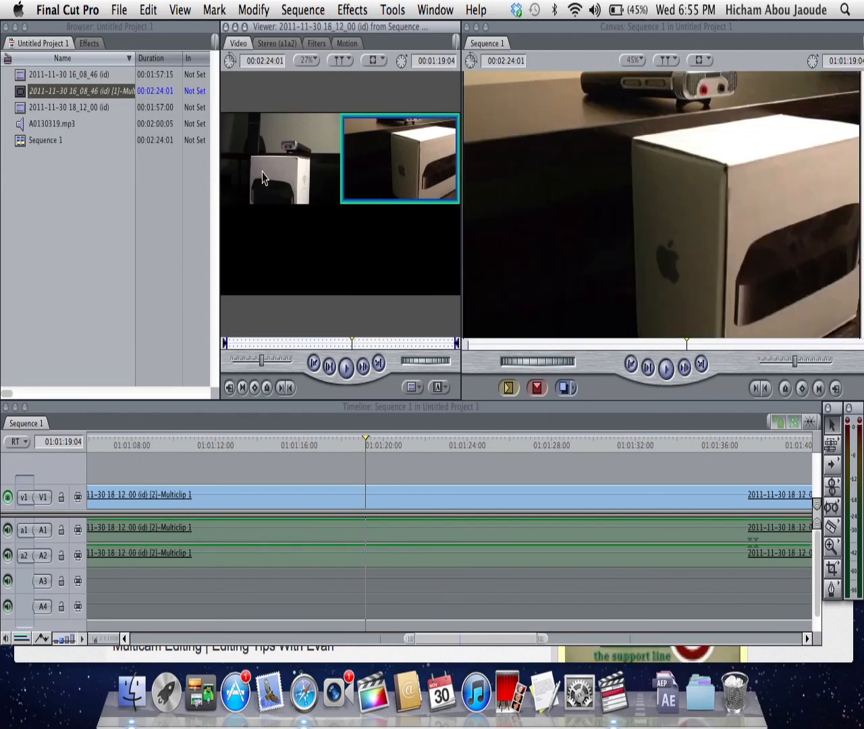
pyautogui.click(322, 155)
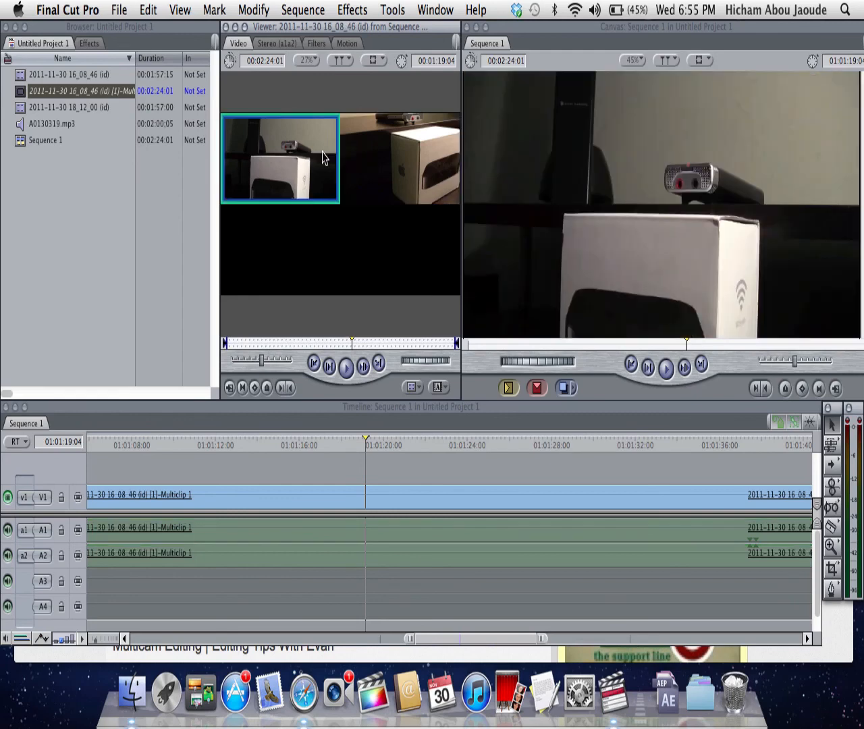
pyautogui.click(373, 160)
pyautogui.click(324, 160)
pyautogui.click(394, 161)
pyautogui.click(294, 170)
pyautogui.click(360, 174)
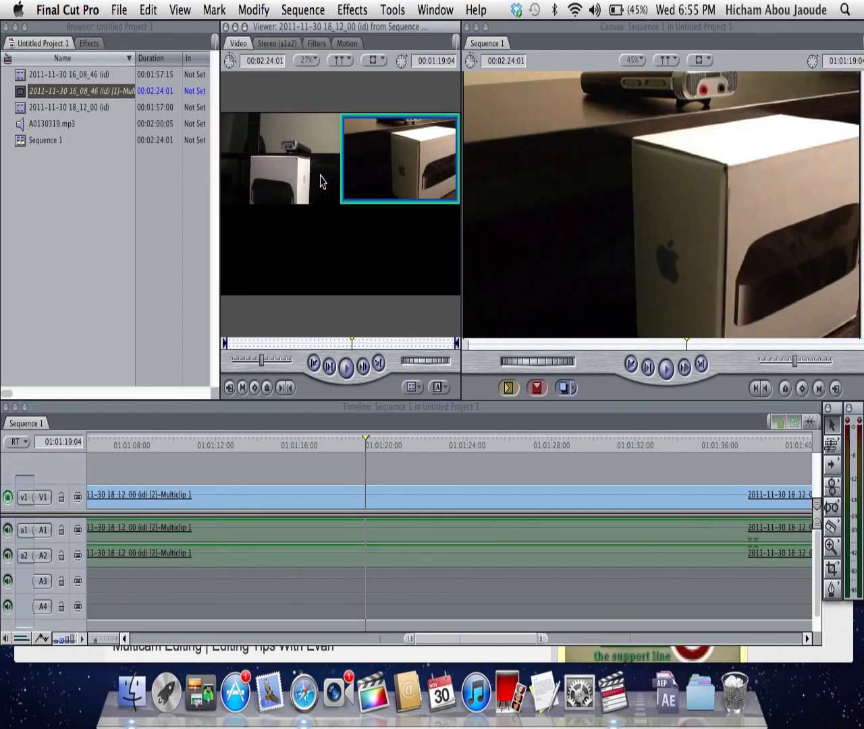
pyautogui.click(276, 185)
pyautogui.click(392, 166)
pyautogui.click(304, 159)
pyautogui.click(363, 155)
pyautogui.click(311, 172)
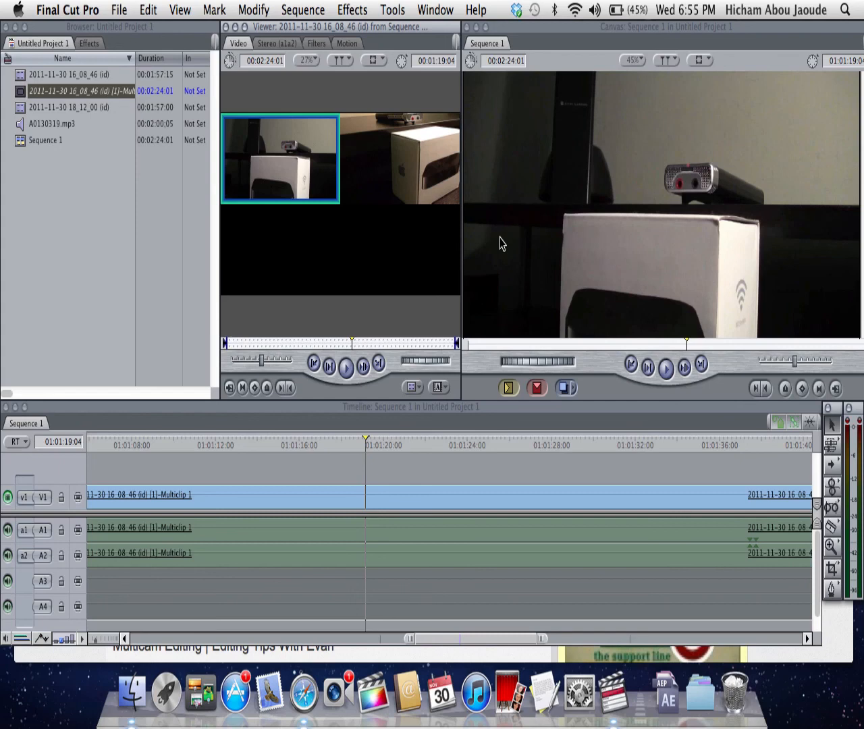
pyautogui.click(378, 172)
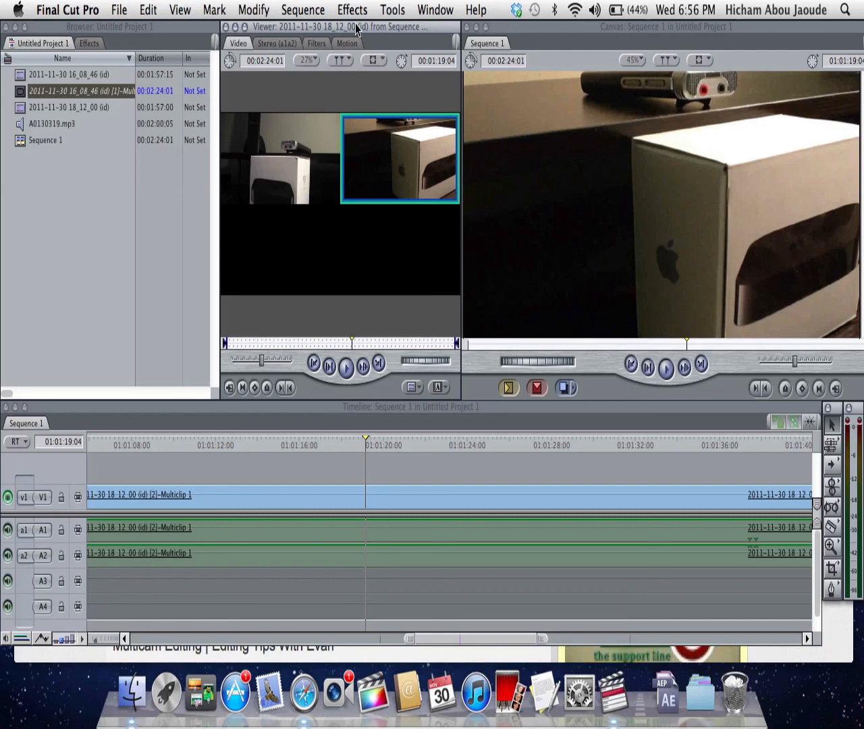
pyautogui.click(523, 24)
pyautogui.click(394, 31)
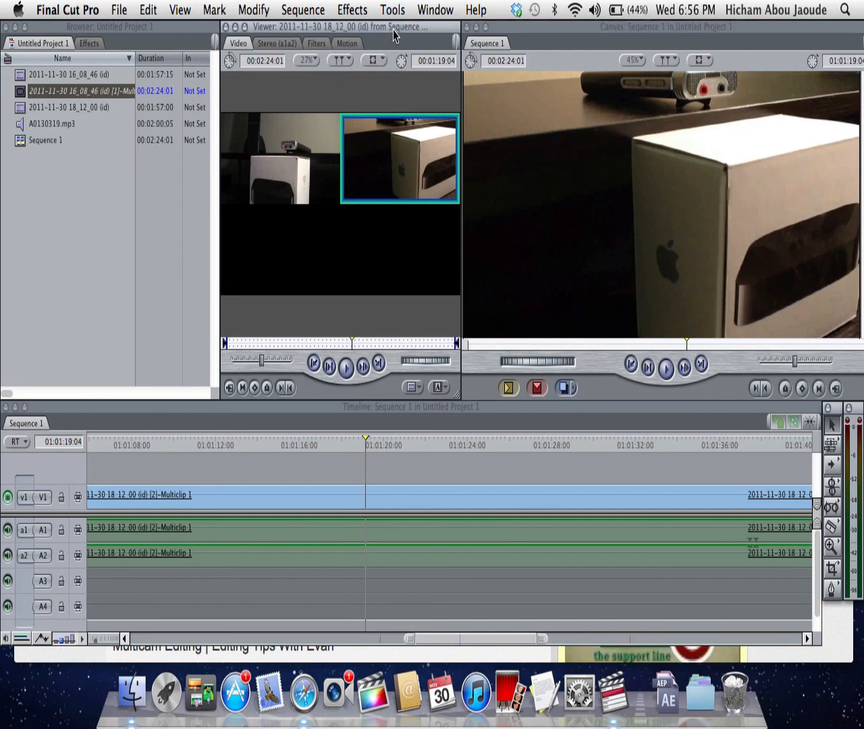